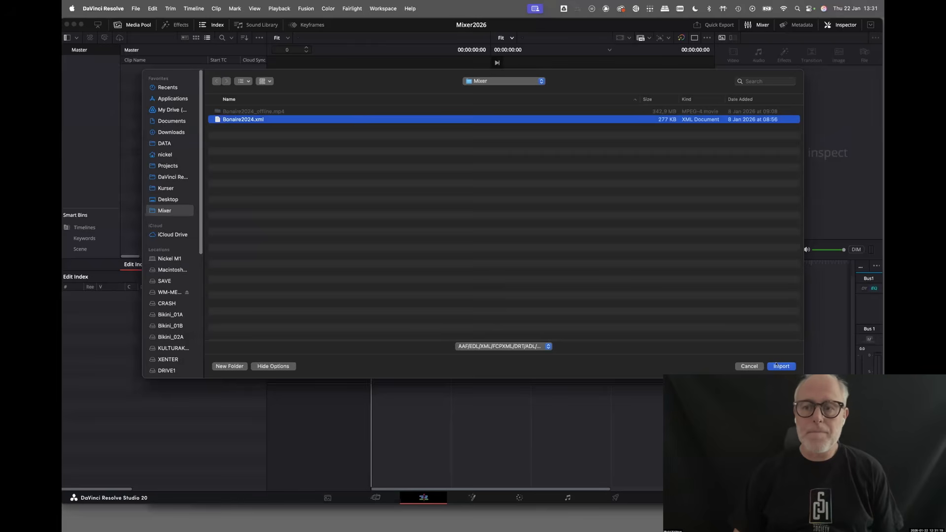
Import the Bonaire2024.xml timeline with the preset import options, decline searching another folder for missing clips, and dismiss the log
{"action": "left_click", "coordinate": [781, 366]}
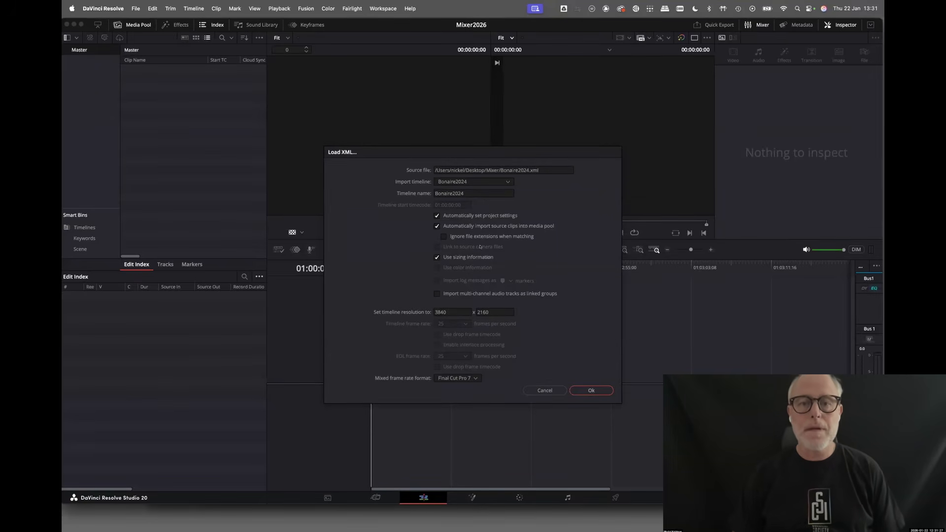
{"action": "left_click", "coordinate": [591, 390]}
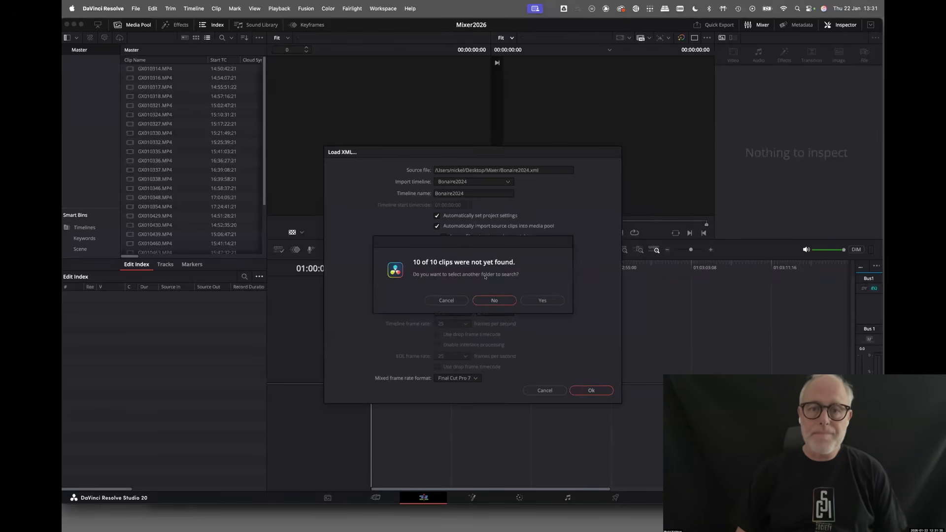
{"action": "left_click", "coordinate": [492, 299]}
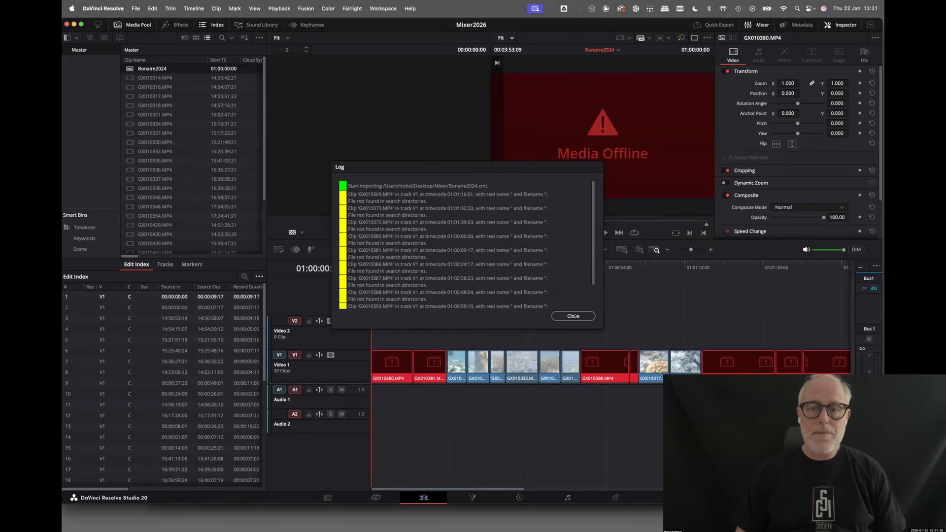
{"action": "left_click", "coordinate": [574, 317]}
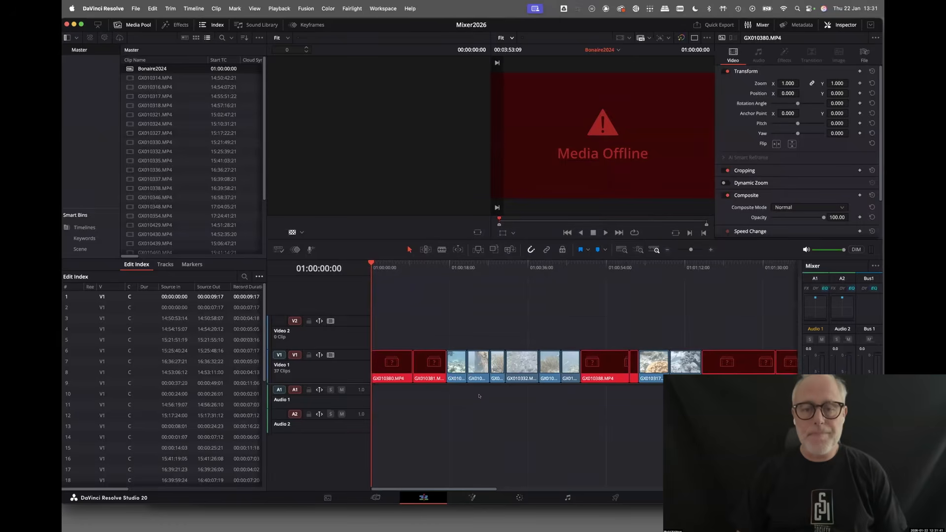
Check the online and offline clips in the Bonaire2024 timeline and filter the Edit Index to show only offline clips
{"action": "left_click_drag", "start_coordinate": [372, 266], "coordinate": [490, 287]}
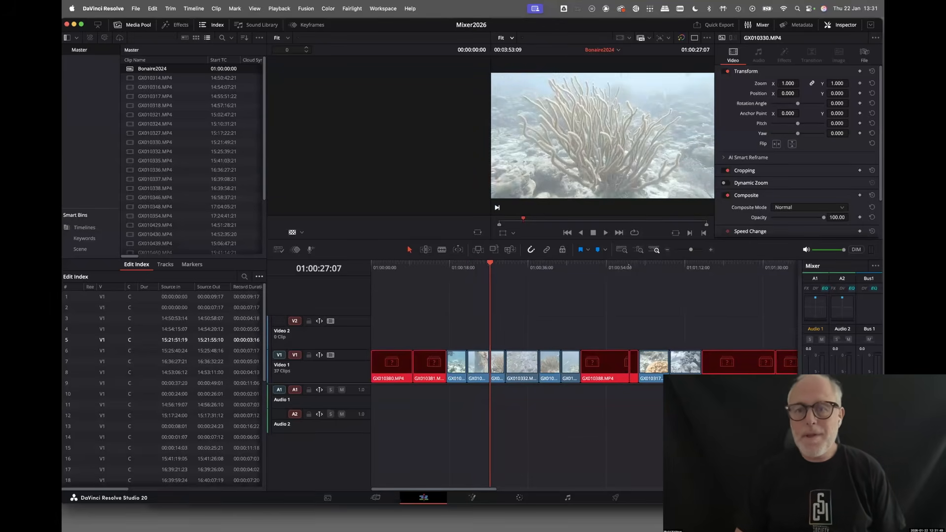
{"action": "left_click", "coordinate": [467, 267]}
{"action": "left_click", "coordinate": [457, 267]}
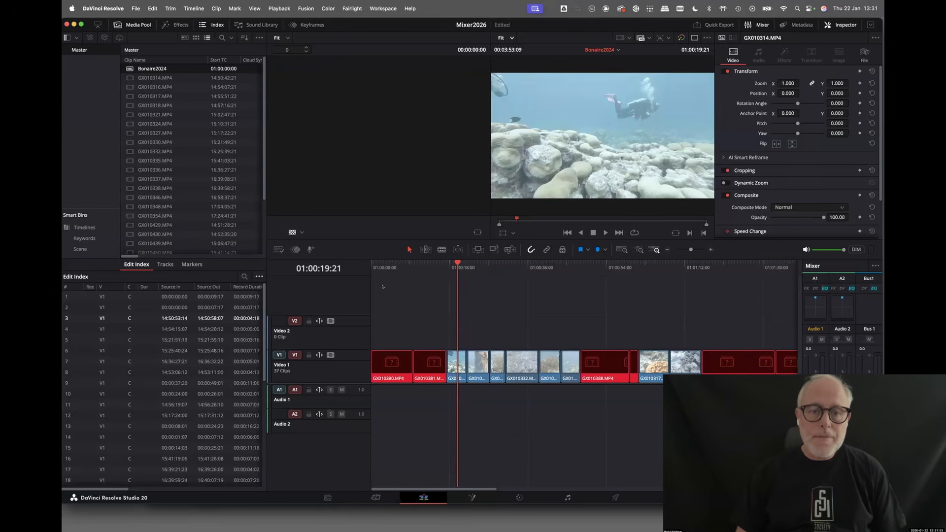
{"action": "left_click", "coordinate": [388, 269]}
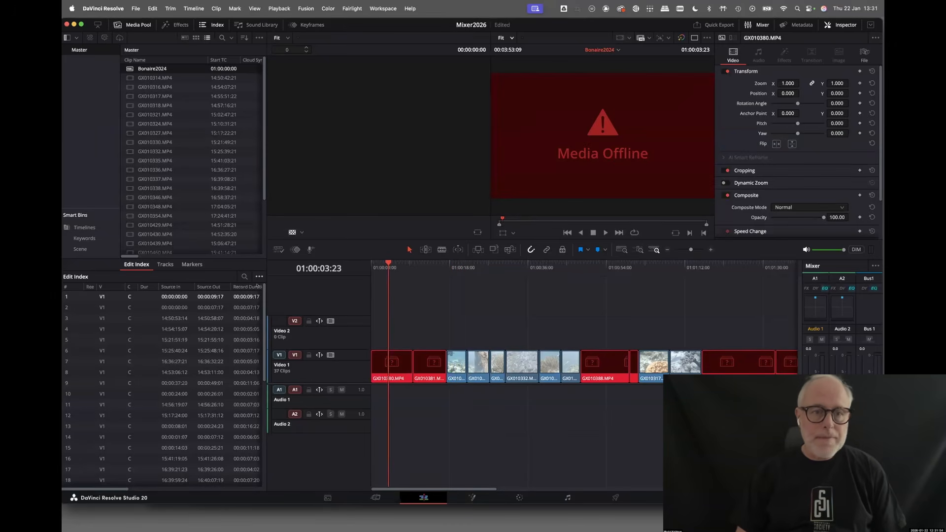
{"action": "left_click", "coordinate": [259, 277]}
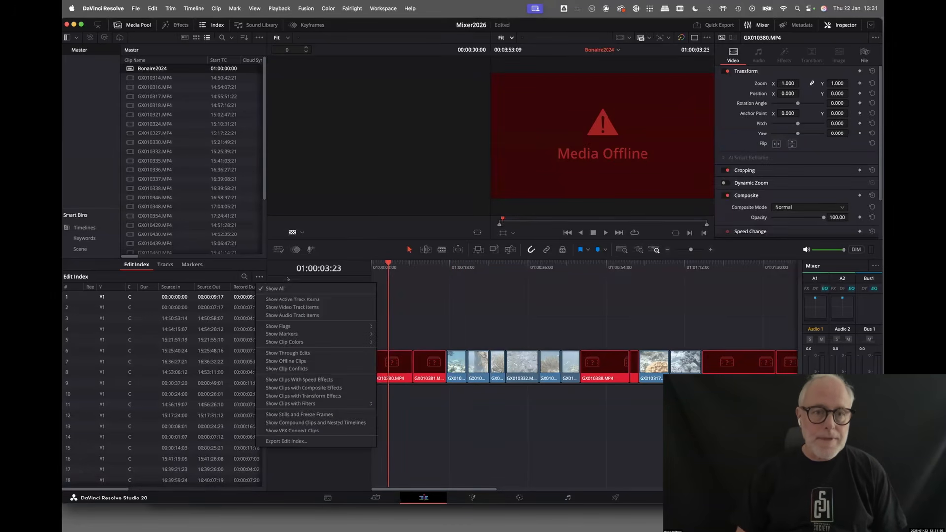
{"action": "left_click", "coordinate": [297, 361]}
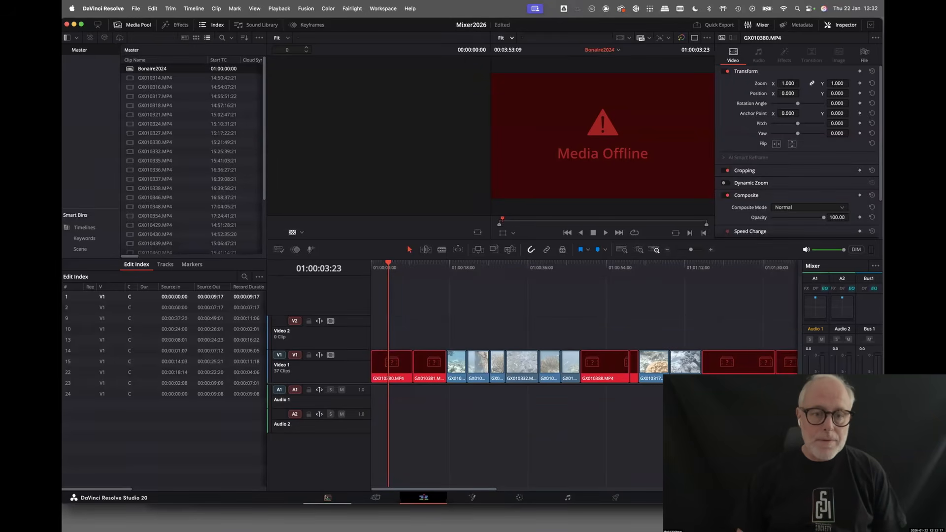
On the Media page, create a bin named DAY2 under Master and add the media from the BONAIRE_DAY2 folder to it
{"action": "left_click", "coordinate": [328, 497]}
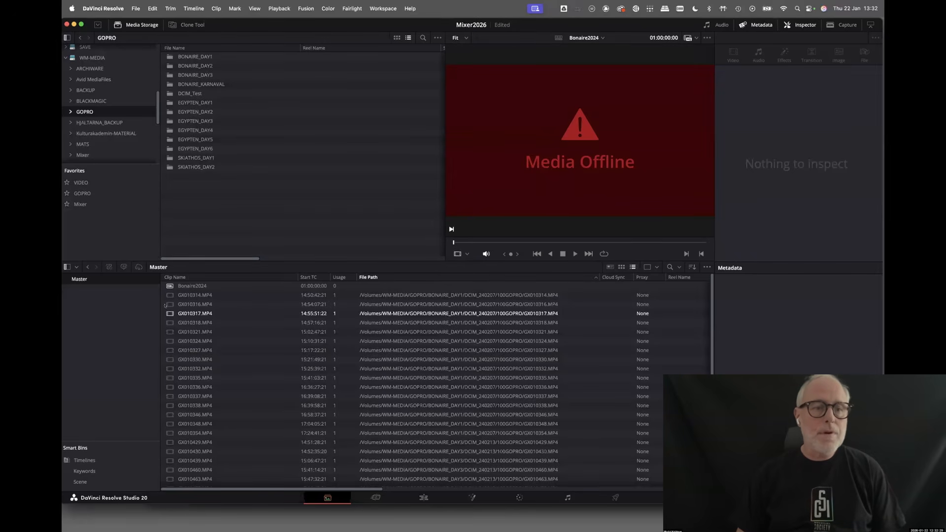
{"action": "right_click", "coordinate": [72, 279]}
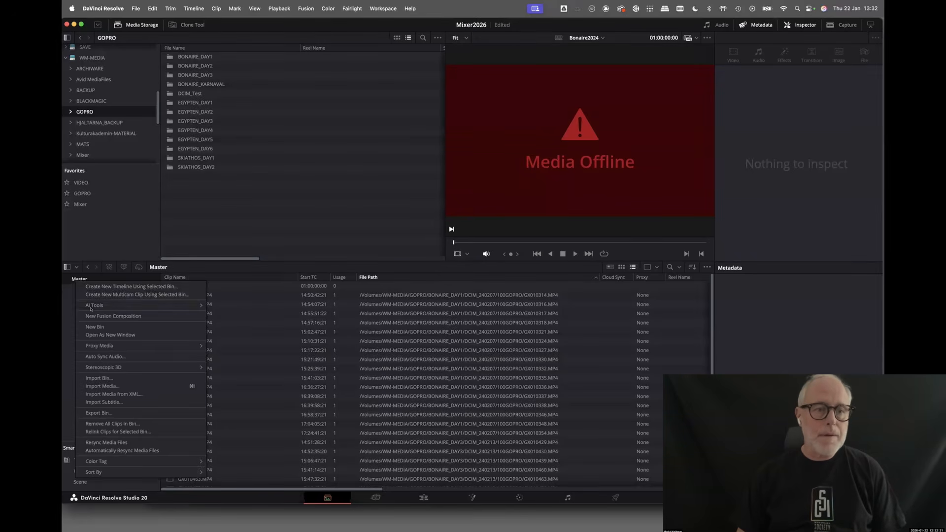
{"action": "left_click", "coordinate": [96, 328]}
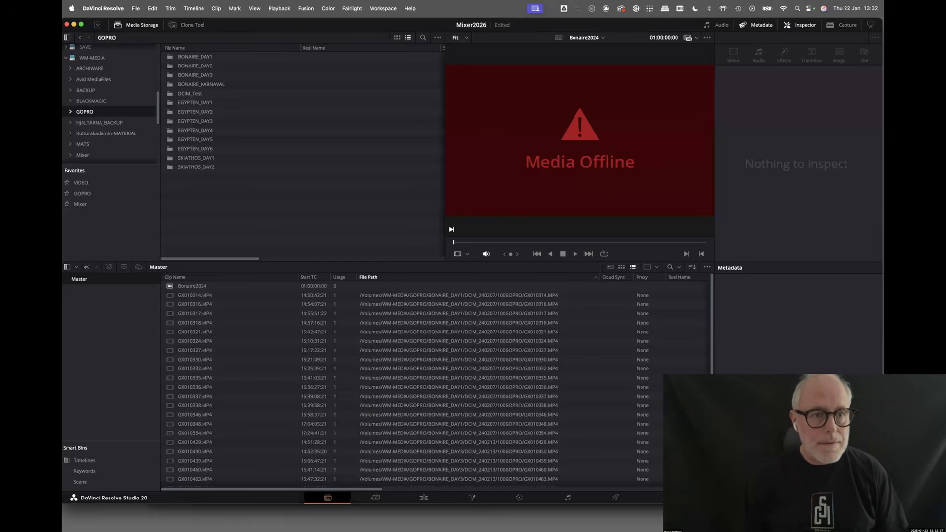
{"action": "left_click_drag", "start_coordinate": [230, 27], "coordinate": [239, 27]}
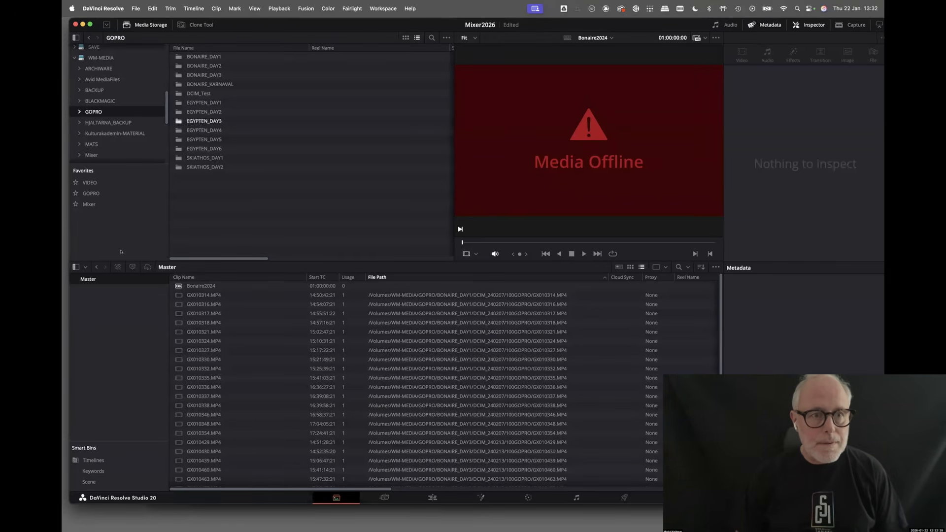
{"action": "right_click", "coordinate": [91, 280]}
{"action": "left_click", "coordinate": [107, 324]}
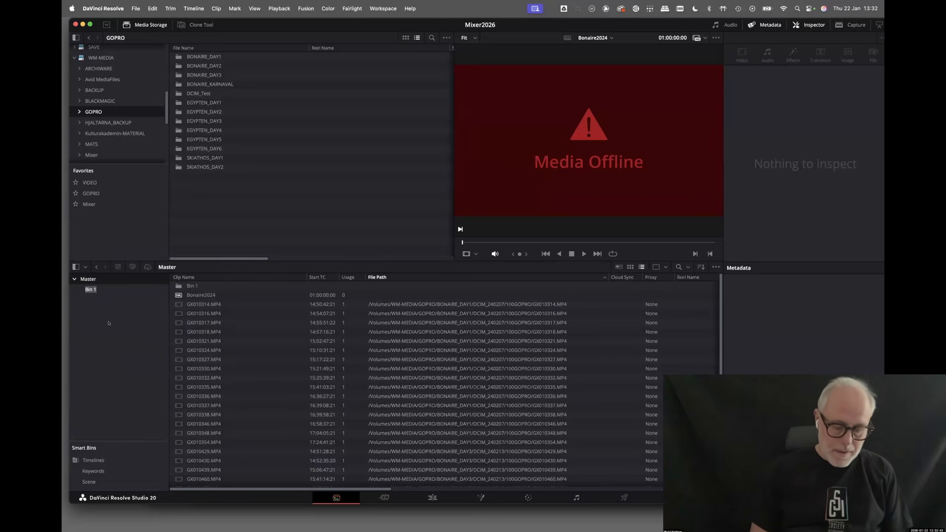
{"action": "type", "text": "DAY2"}
{"action": "key", "text": "Return"}
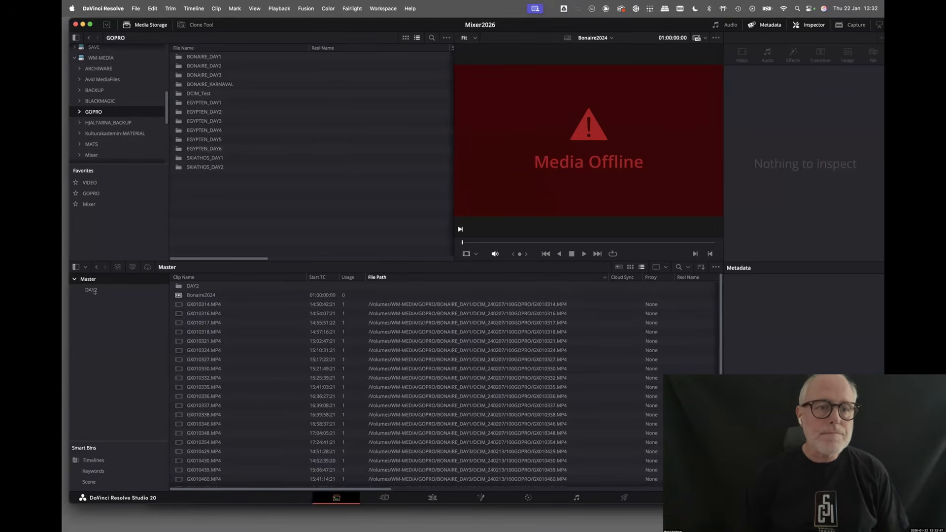
{"action": "left_click", "coordinate": [91, 290]}
{"action": "left_click_drag", "start_coordinate": [203, 66], "coordinate": [189, 315]}
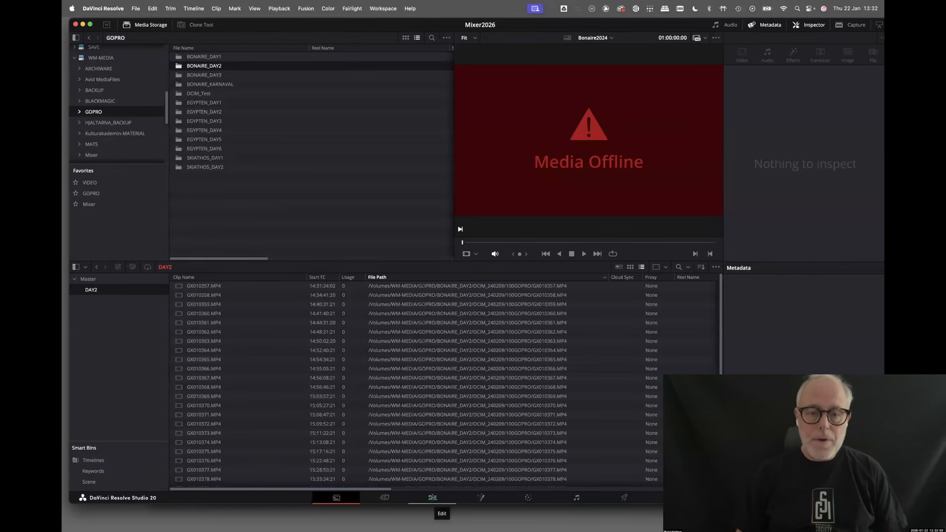
On the Edit page, set the DAY2 clip GX010380.MP4's current frame timecode to 00:00:00:00 and check the first two timeline clips
{"action": "left_click", "coordinate": [432, 498]}
{"action": "left_click_drag", "start_coordinate": [397, 263], "coordinate": [410, 266]}
{"action": "left_click", "coordinate": [393, 379]}
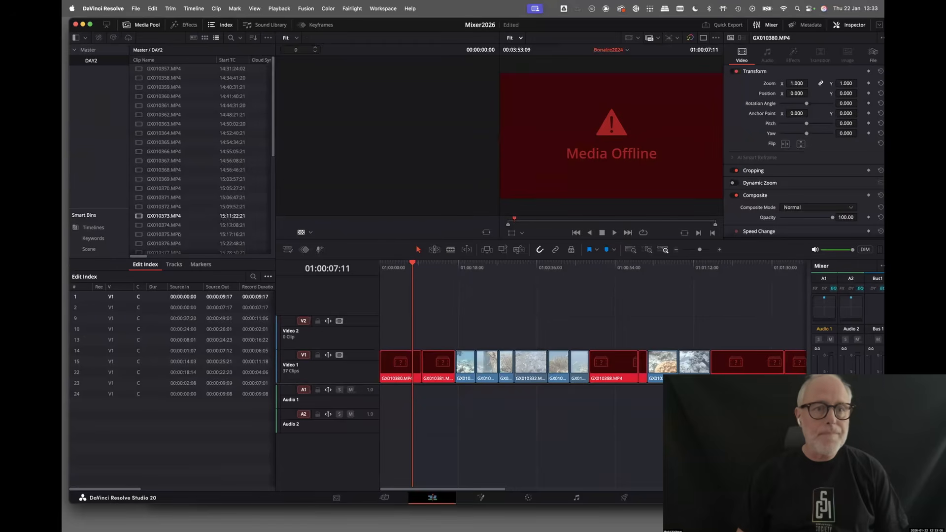
{"action": "scroll", "coordinate": [167, 220], "scroll_direction": "down", "scroll_amount": 3}
{"action": "left_click", "coordinate": [147, 197]}
{"action": "right_click", "coordinate": [141, 198]}
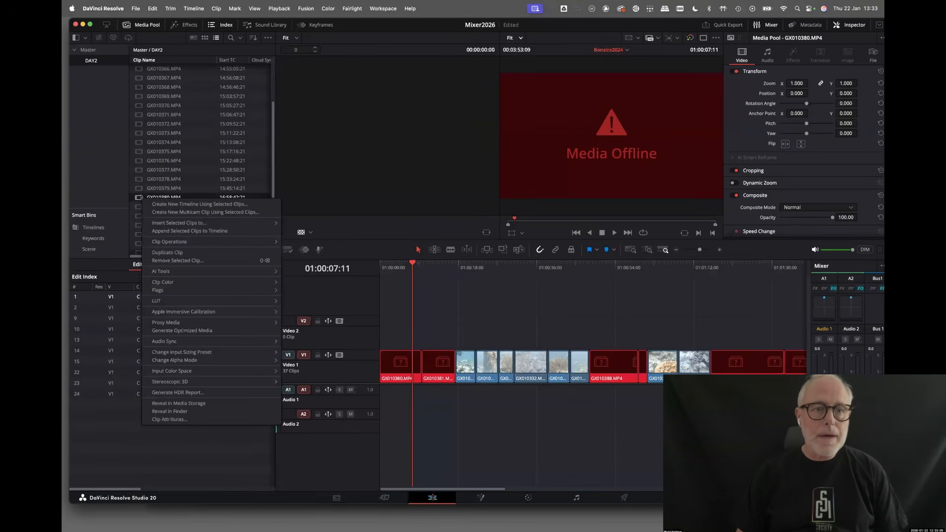
{"action": "left_click", "coordinate": [187, 419]}
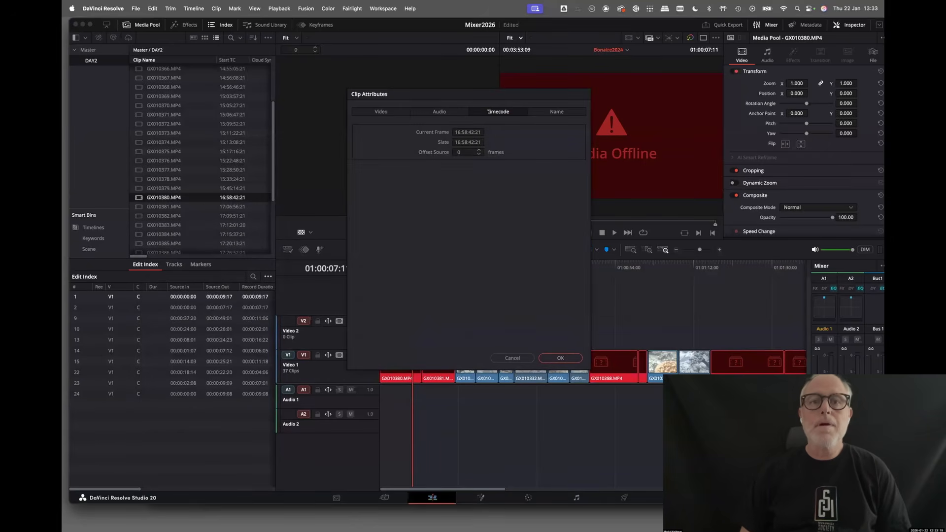
{"action": "left_click", "coordinate": [473, 131]}
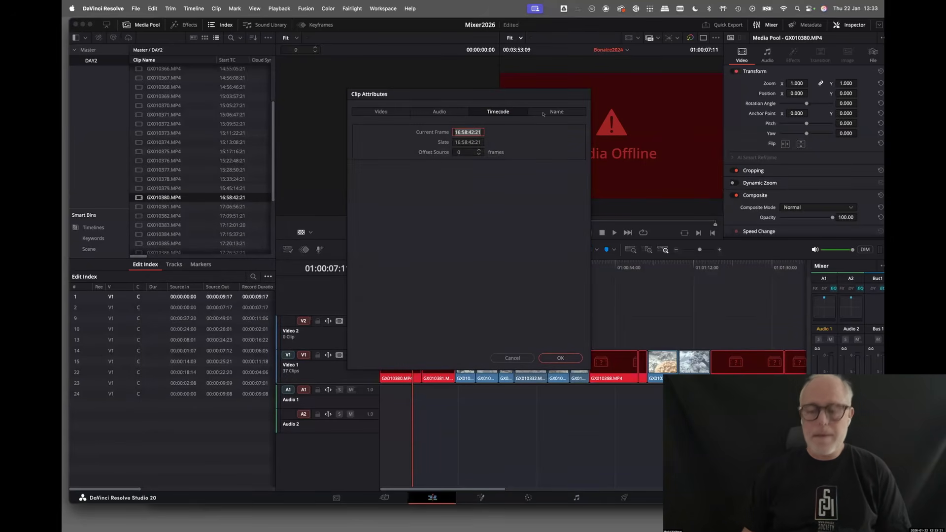
{"action": "type", "text": "00:00:00"}
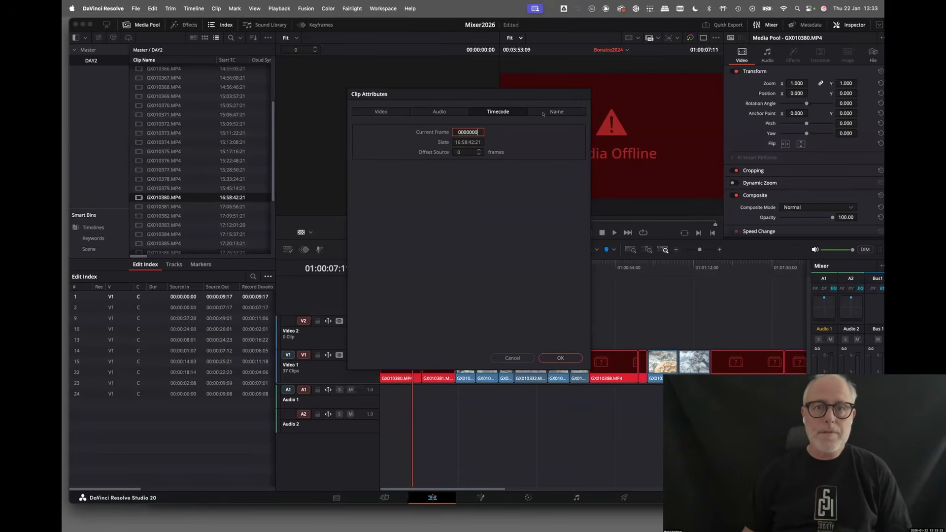
{"action": "type", "text": ":00"}
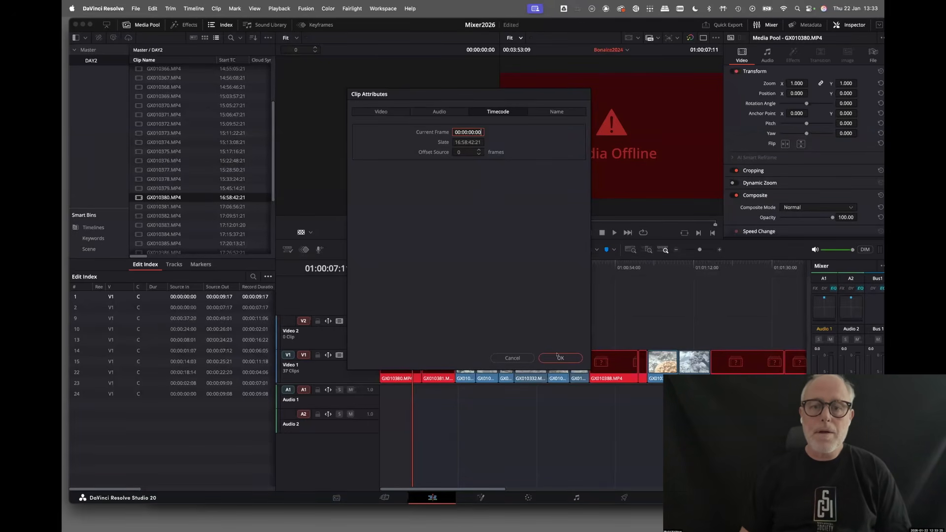
{"action": "left_click", "coordinate": [558, 357]}
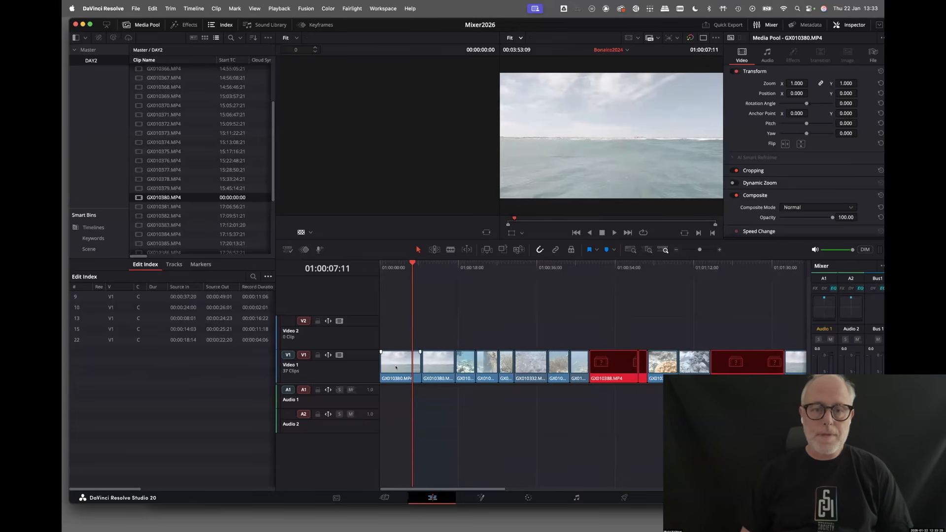
{"action": "mouse_move", "coordinate": [397, 266]}
{"action": "left_mouse_down"}
{"action": "mouse_move", "coordinate": [387, 267]}
{"action": "mouse_move", "coordinate": [403, 267]}
{"action": "left_mouse_up"}
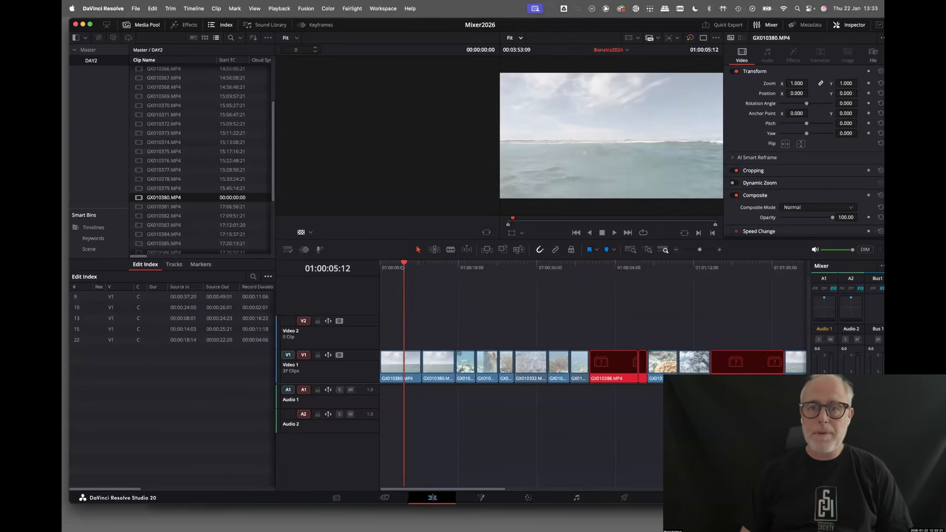
{"action": "left_click", "coordinate": [440, 266]}
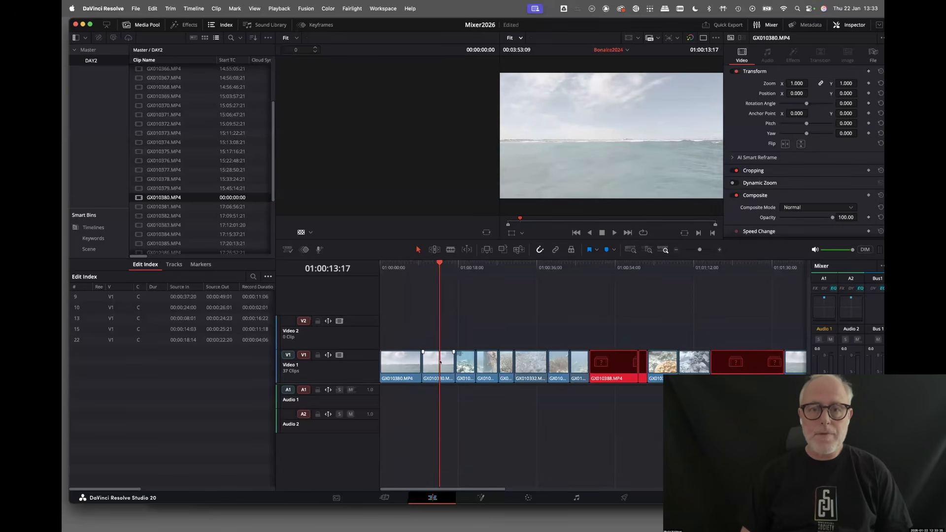
{"action": "left_click", "coordinate": [435, 267]}
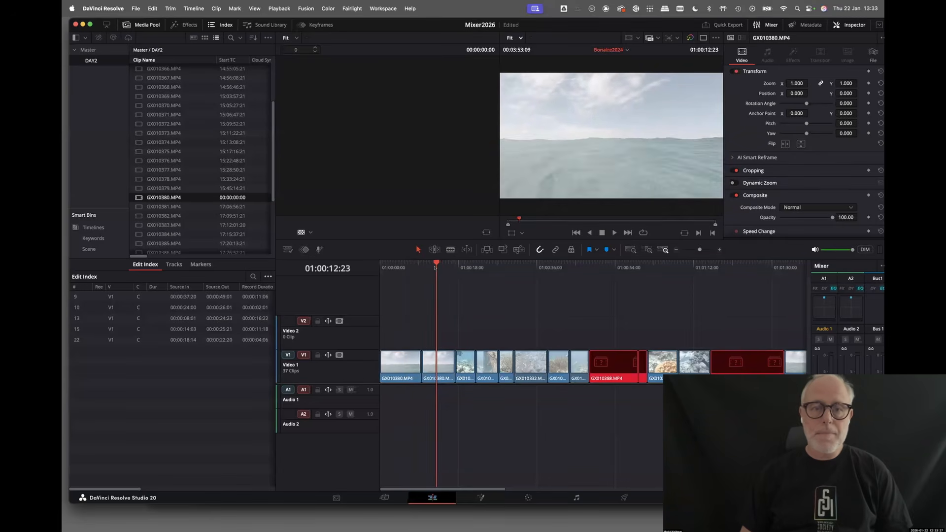
{"action": "left_click", "coordinate": [437, 267]}
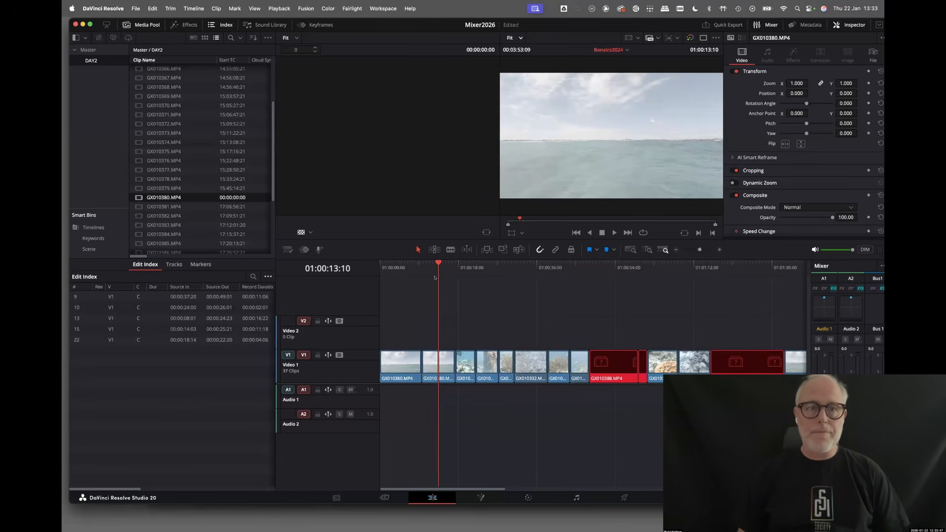
Try to edit the timecode of clips GX010375.MP4 to GX010378.MP4 together in Clip Attributes, and cancel
{"action": "left_click", "coordinate": [161, 151]}
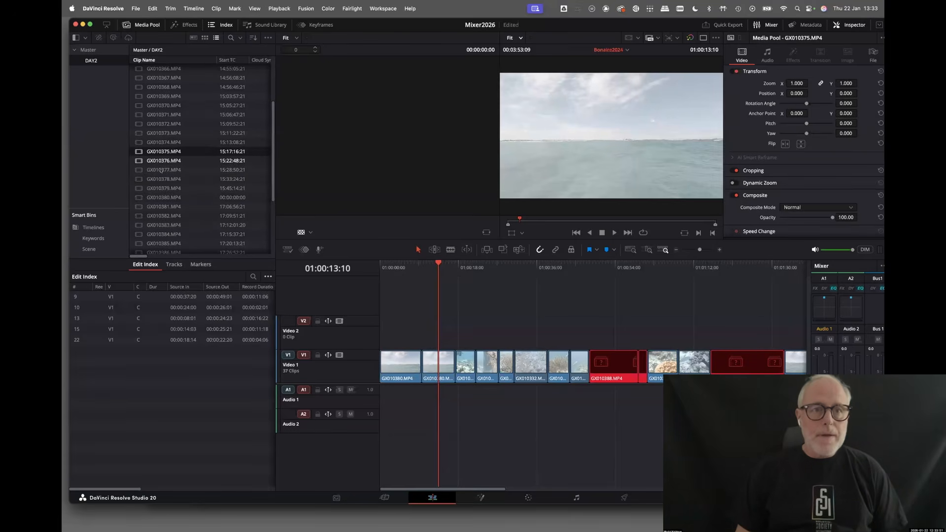
{"action": "left_click", "coordinate": [153, 178], "text": "shift"}
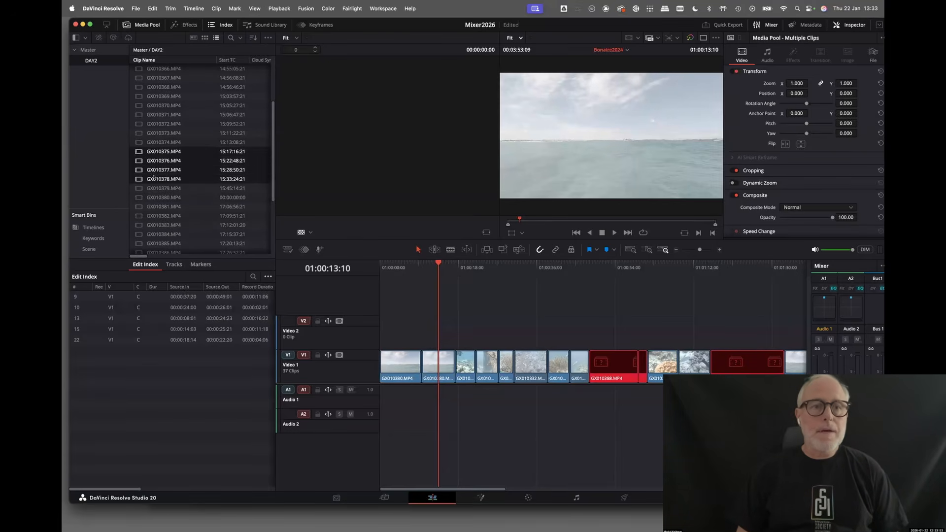
{"action": "right_click", "coordinate": [152, 179]}
{"action": "left_click", "coordinate": [187, 306]}
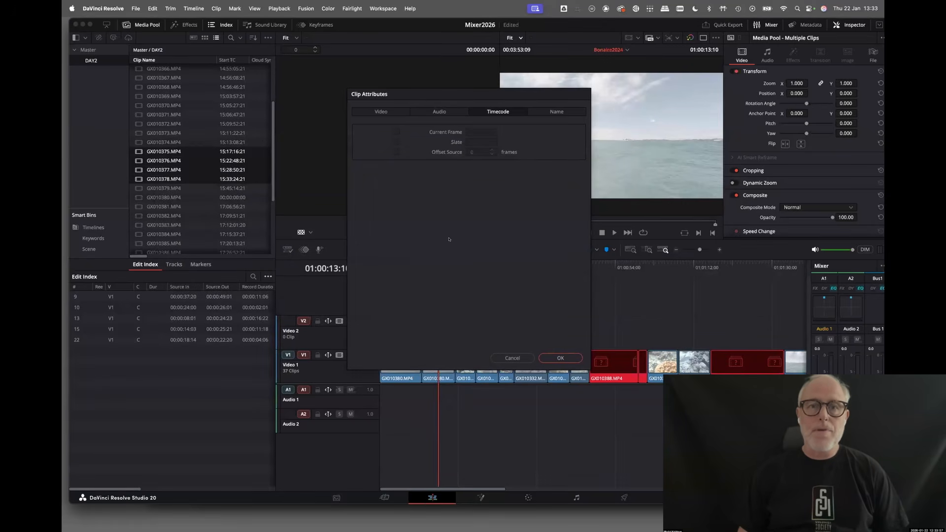
{"action": "left_click", "coordinate": [512, 358]}
{"action": "left_click", "coordinate": [490, 432]}
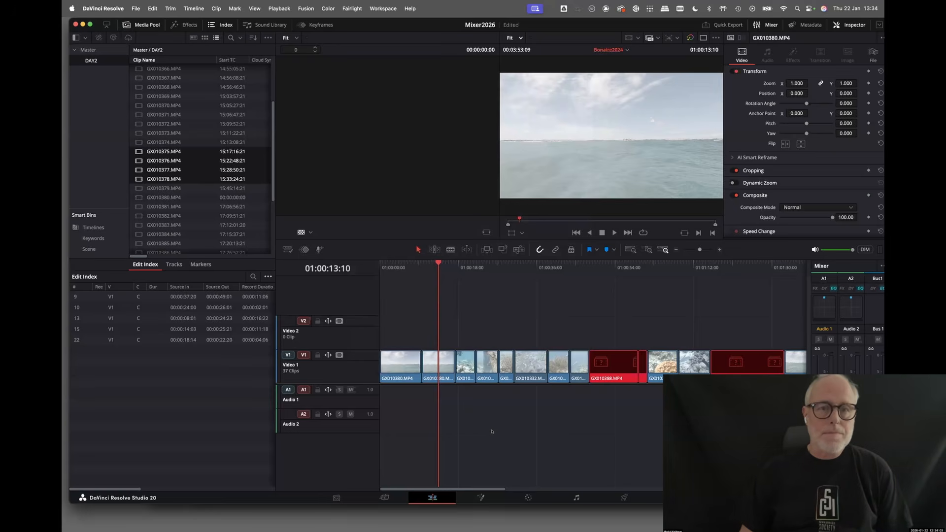
Select all clips in the DAY2 bin and reset their start timecodes with the Zero TC clips script
{"action": "left_click", "coordinate": [136, 143]}
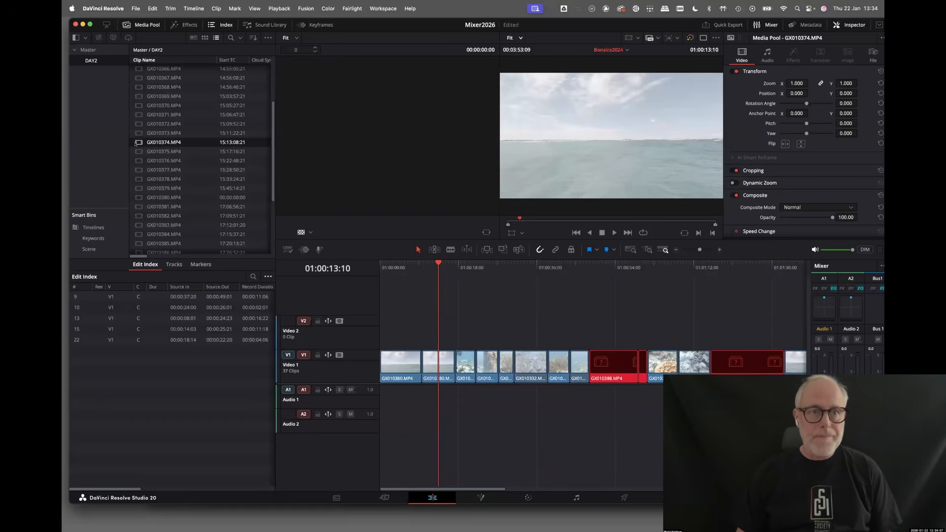
{"action": "key", "text": "super+a"}
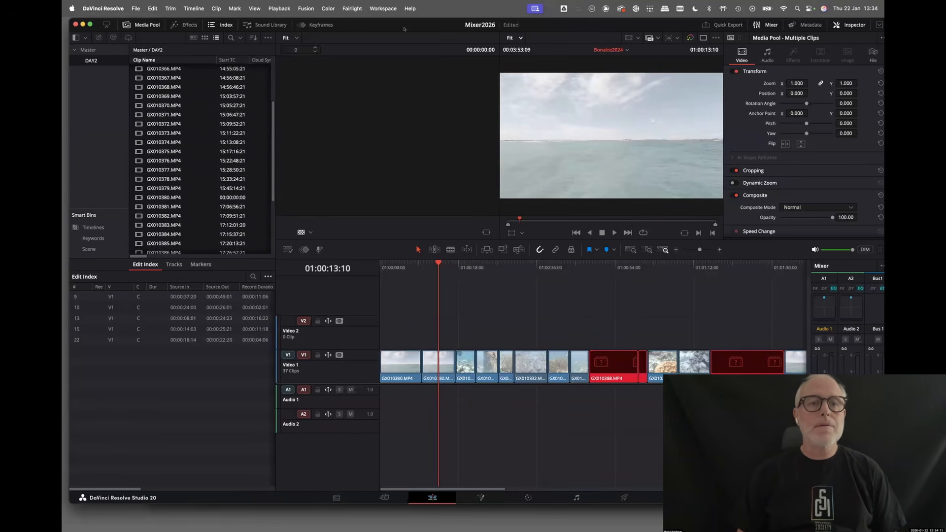
{"action": "left_click", "coordinate": [378, 9]}
{"action": "mouse_move", "coordinate": [392, 306]}
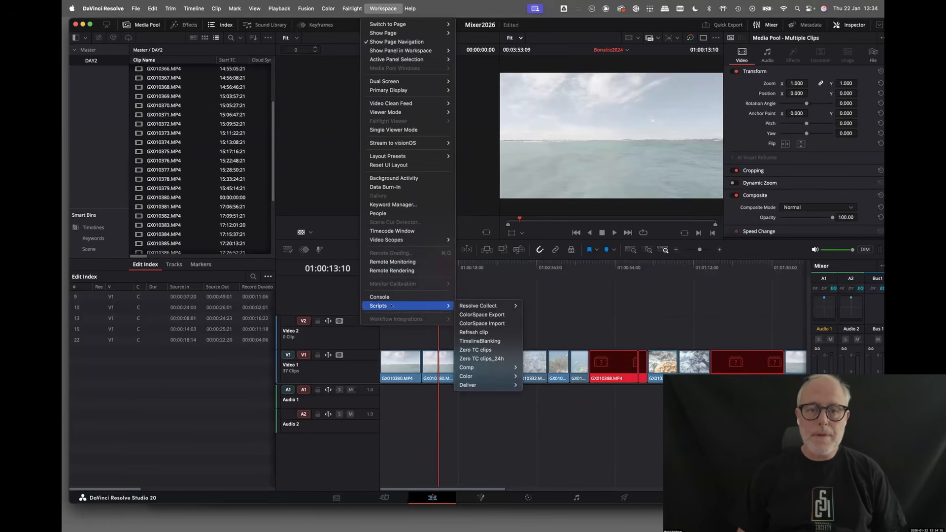
{"action": "mouse_move", "coordinate": [494, 307]}
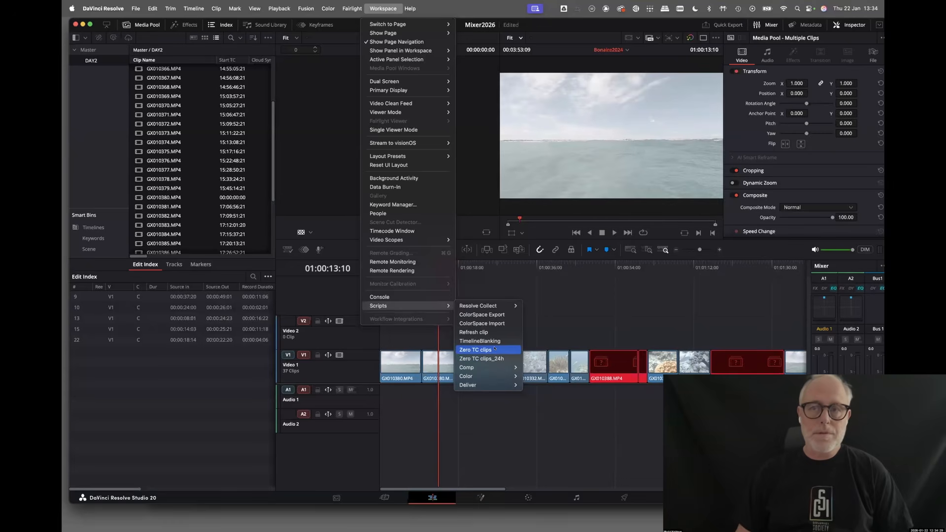
{"action": "left_click", "coordinate": [494, 350]}
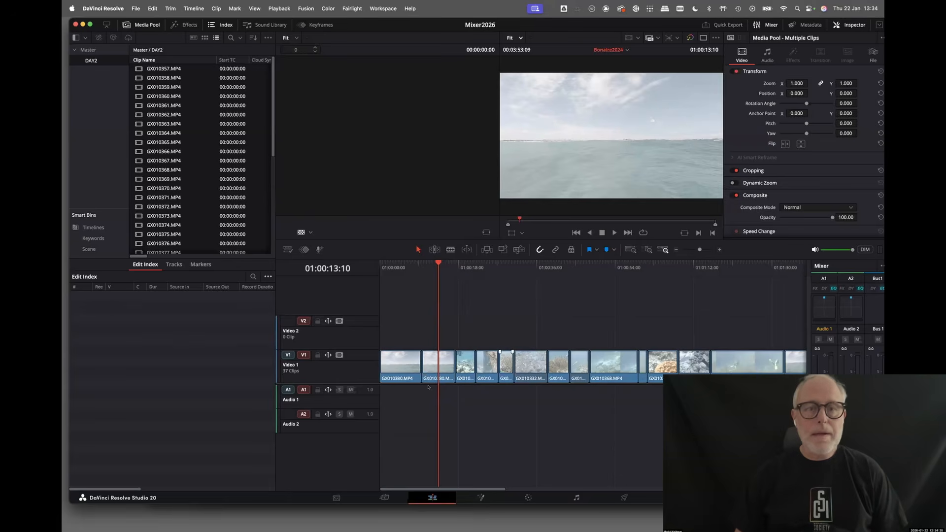
{"action": "left_click", "coordinate": [398, 311]}
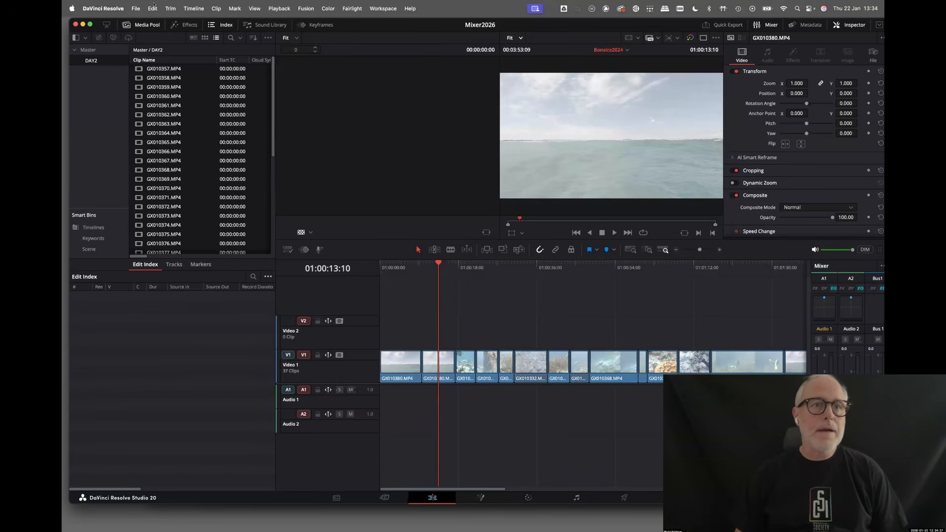
Load Bonaire2024.xml from the Mixer folder for timeline import and name the timeline Bonaire2024-2
{"action": "left_click", "coordinate": [136, 9]}
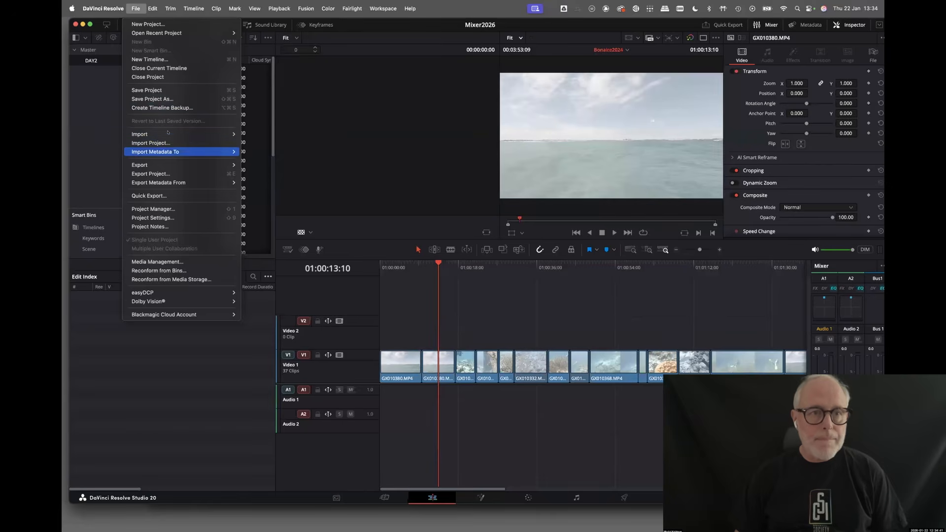
{"action": "mouse_move", "coordinate": [162, 134]}
{"action": "left_click", "coordinate": [276, 159]}
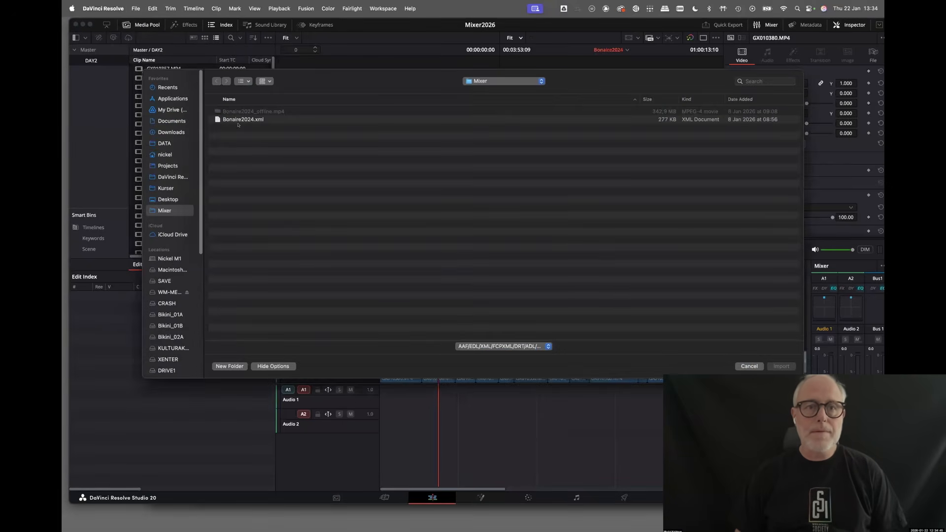
{"action": "left_click", "coordinate": [242, 119]}
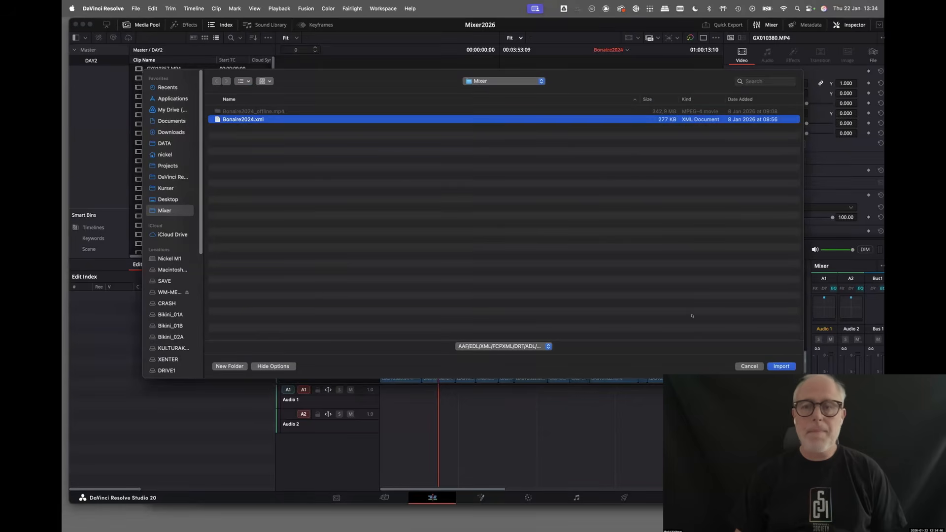
{"action": "left_click", "coordinate": [777, 365]}
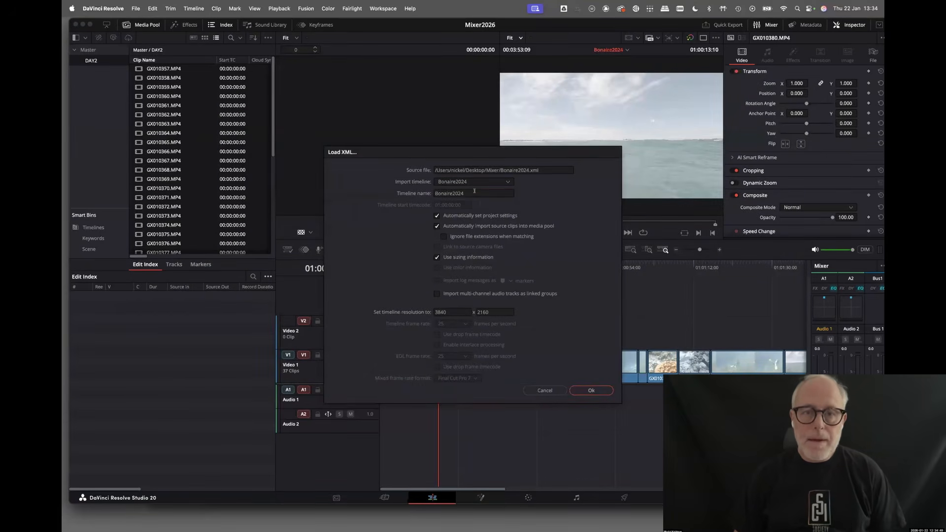
{"action": "left_click", "coordinate": [467, 192]}
{"action": "type", "text": "-2"}
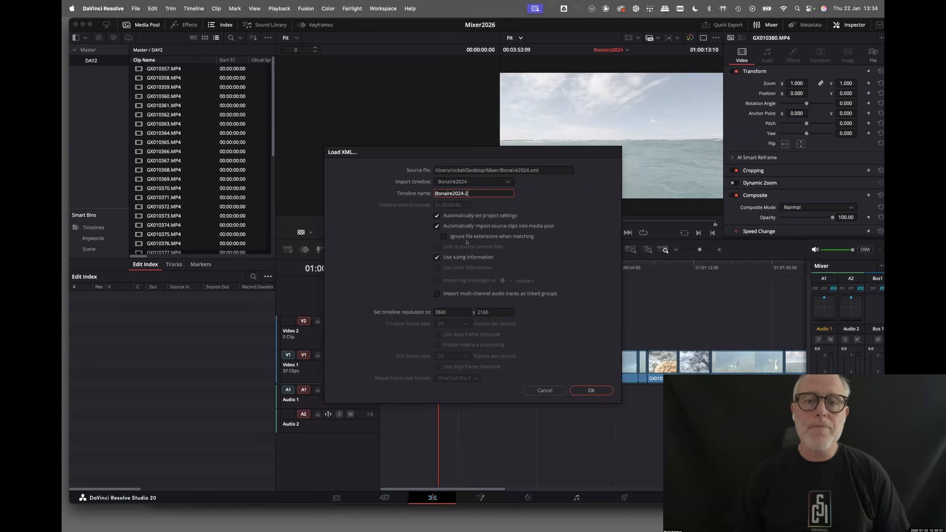
Turn off automatic import of source clips, import the timeline against the Master and DAY2 bins, and check its opening clip
{"action": "left_click", "coordinate": [455, 226]}
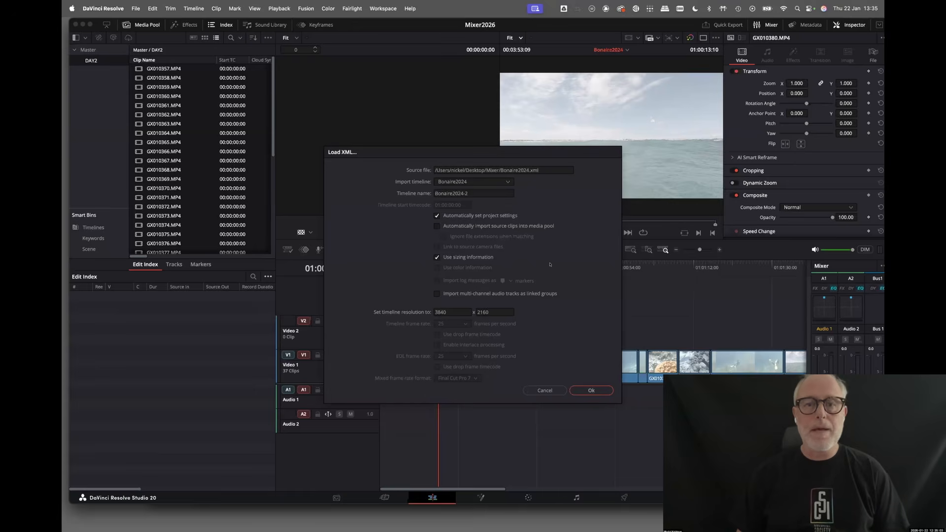
{"action": "left_click", "coordinate": [590, 390]}
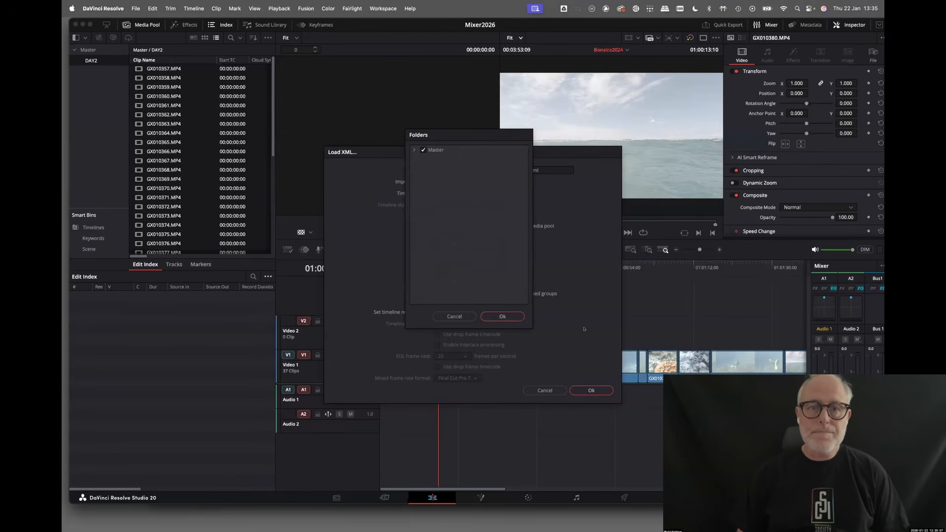
{"action": "left_click", "coordinate": [414, 150]}
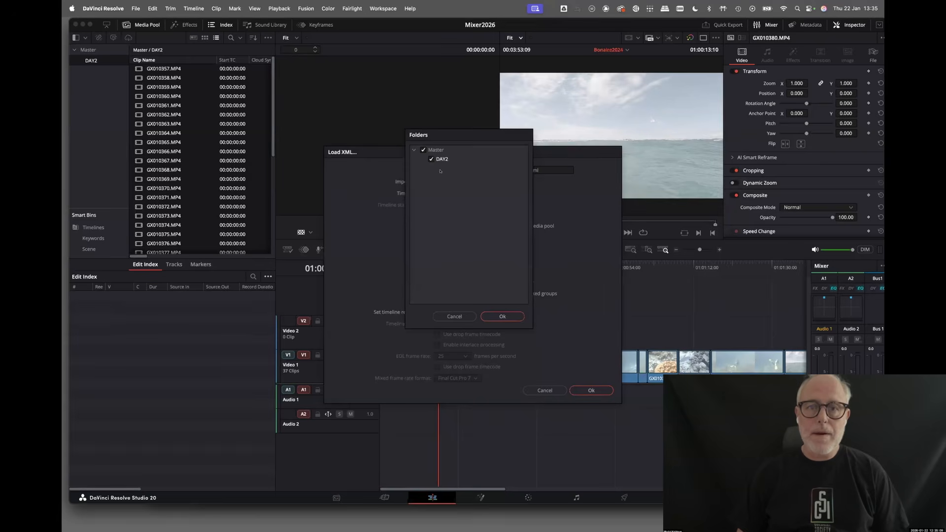
{"action": "left_click", "coordinate": [503, 317]}
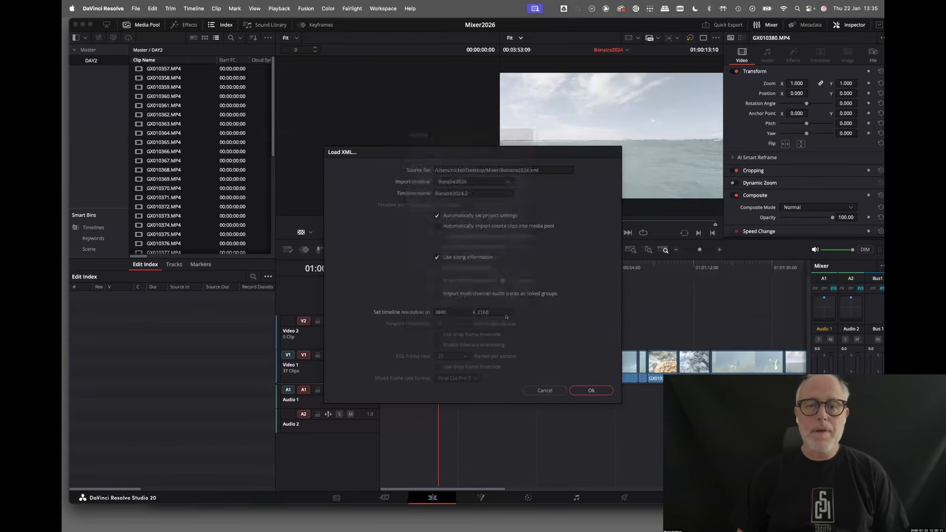
{"action": "left_click_drag", "start_coordinate": [399, 262], "coordinate": [393, 285]}
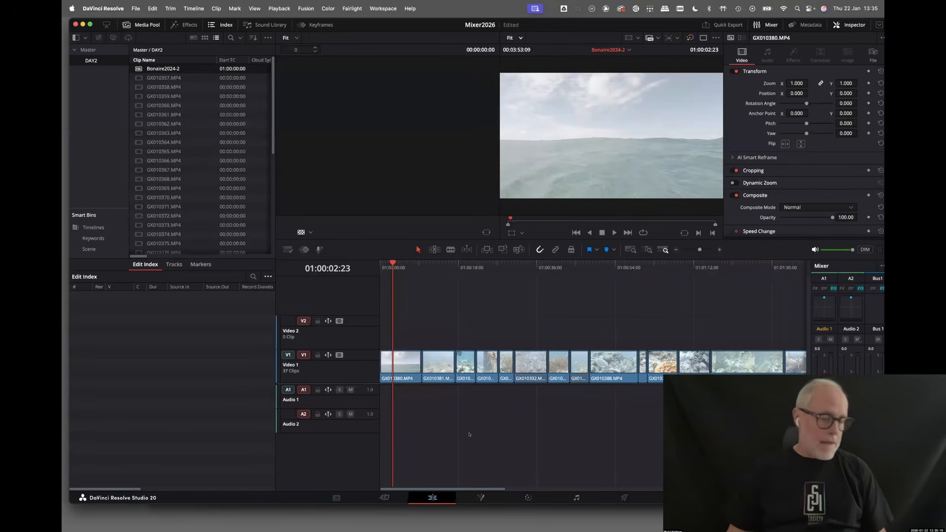
On the Media page, set the timecode of DAY2 clips GX010360.MP4 to GX010364.MP4 together to 01:00:00:00
{"action": "left_click", "coordinate": [337, 497]}
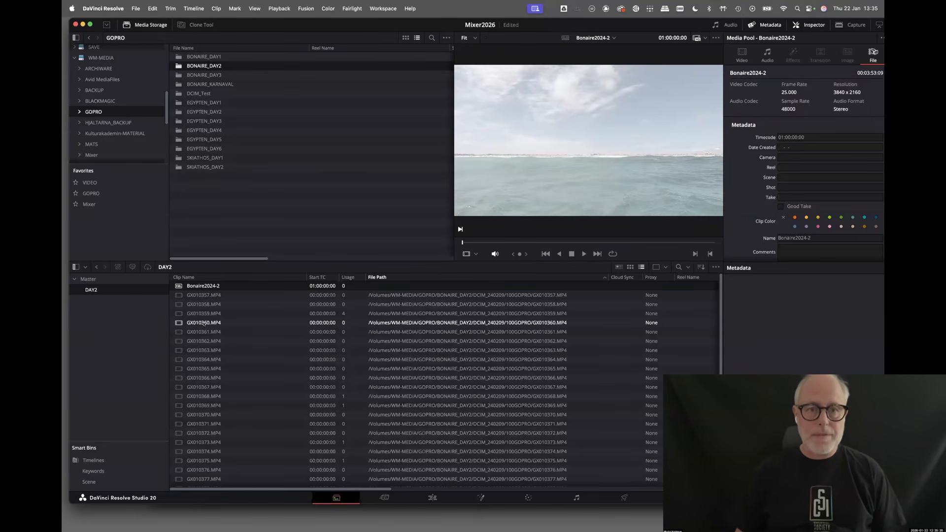
{"action": "left_click", "coordinate": [204, 323]}
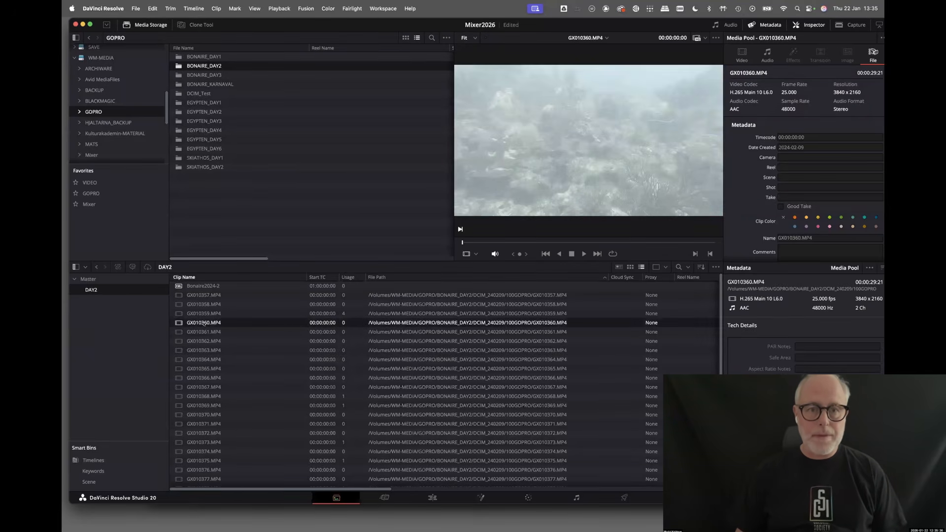
{"action": "left_click", "coordinate": [199, 359], "text": "shift"}
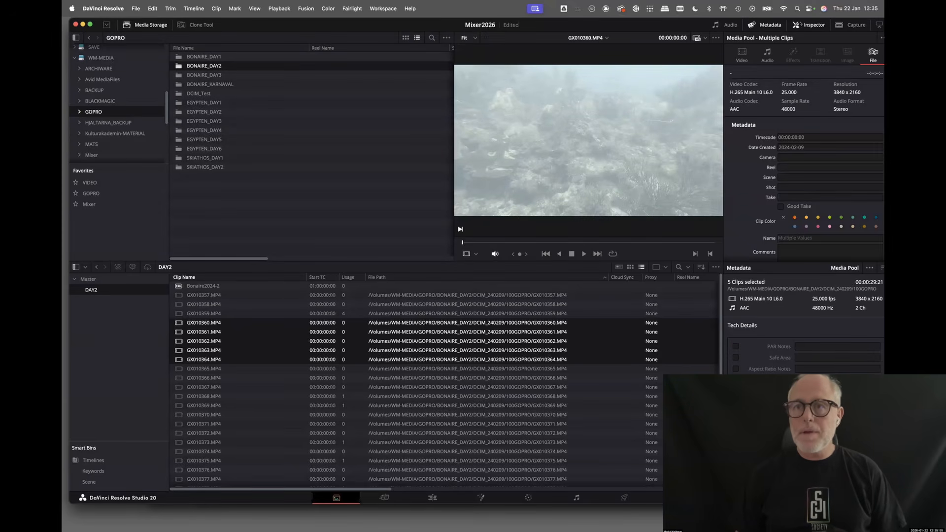
{"action": "left_click_drag", "start_coordinate": [801, 23], "coordinate": [691, 23]}
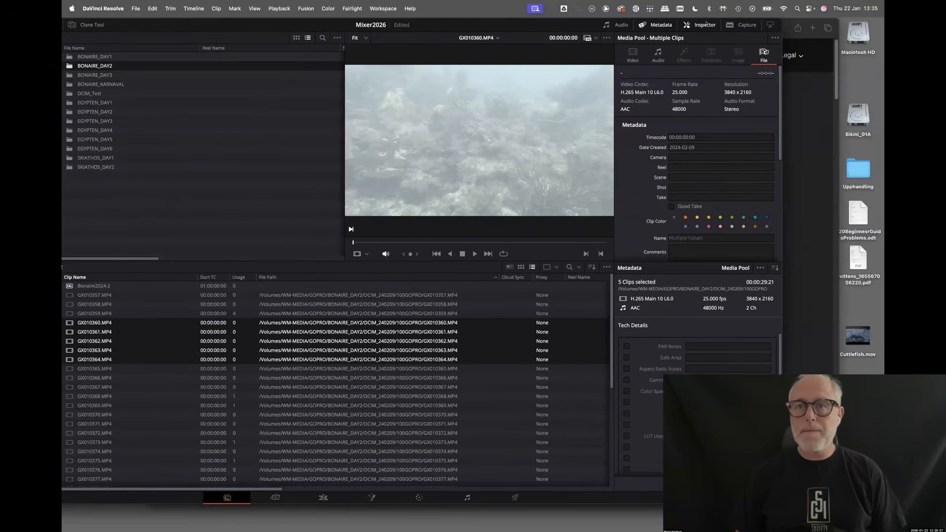
{"action": "left_click", "coordinate": [705, 25]}
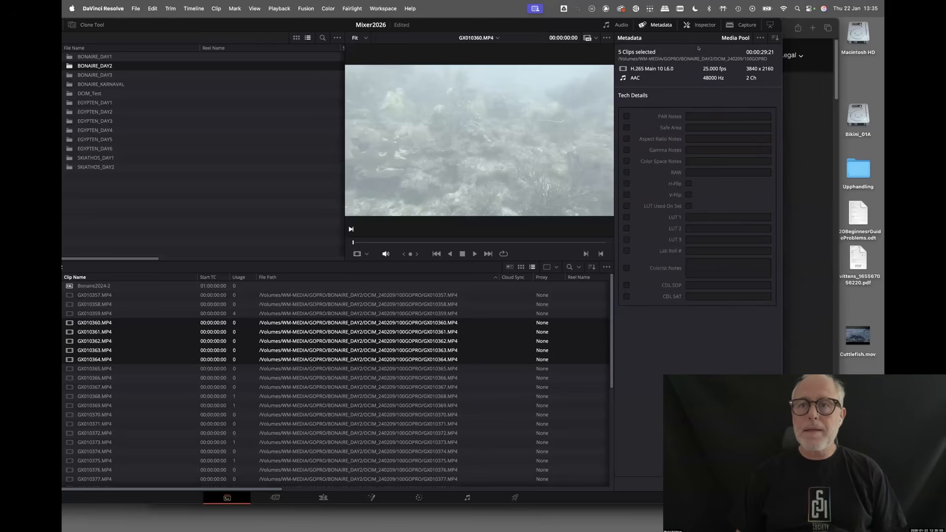
{"action": "left_click", "coordinate": [704, 25]}
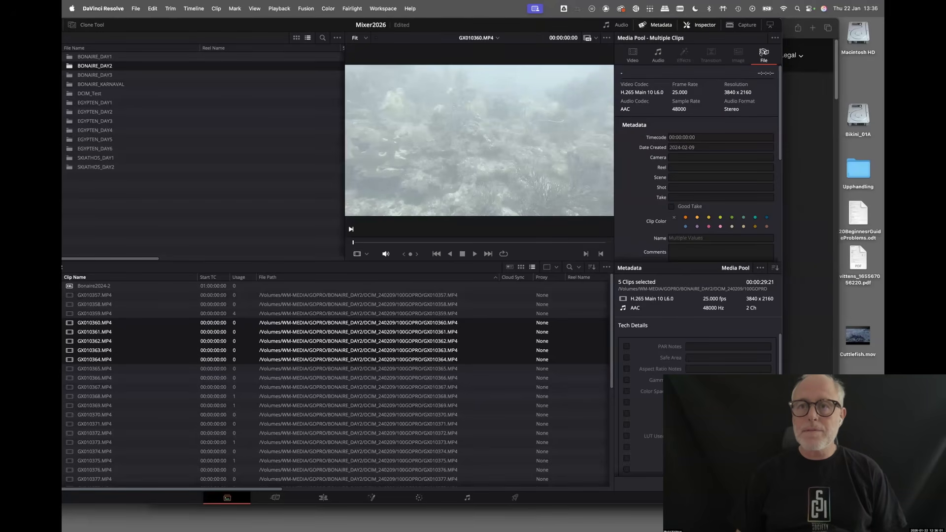
{"action": "left_click", "coordinate": [698, 138]}
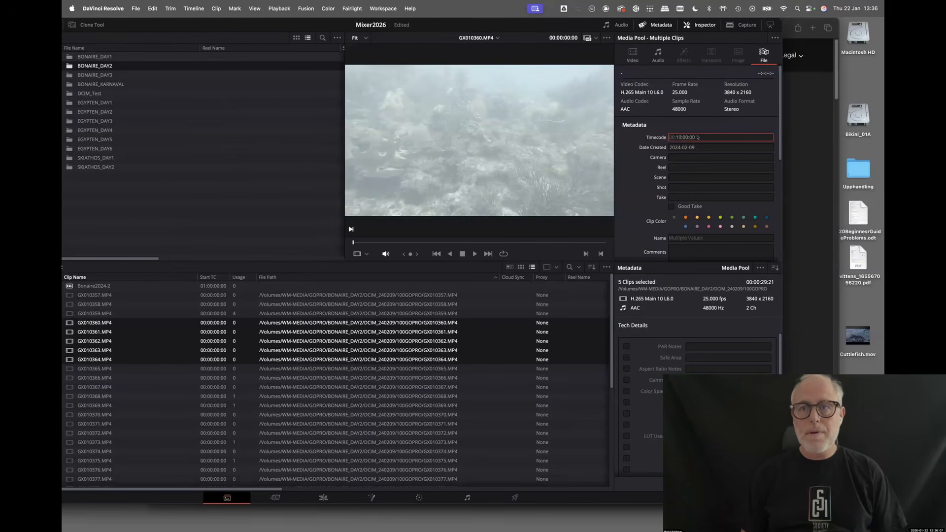
{"action": "key", "text": "Return"}
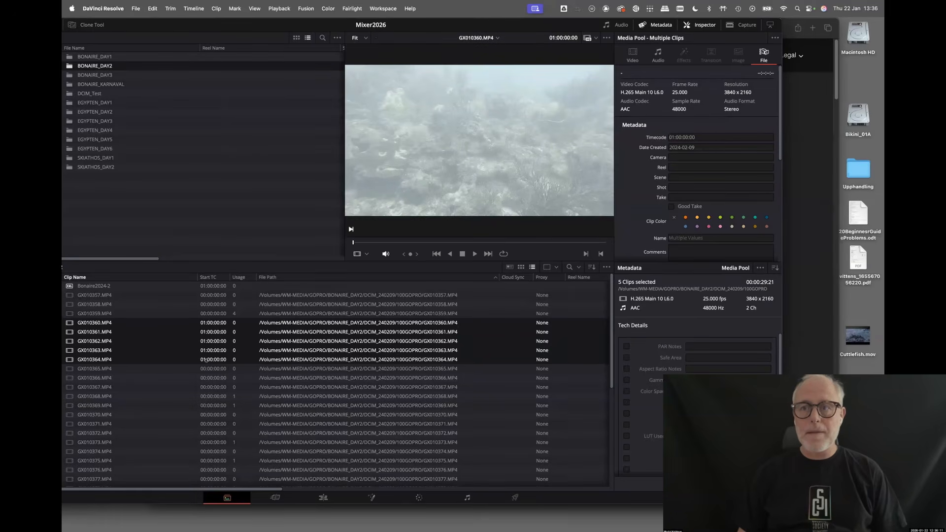
{"action": "left_click_drag", "start_coordinate": [228, 25], "coordinate": [332, 23]}
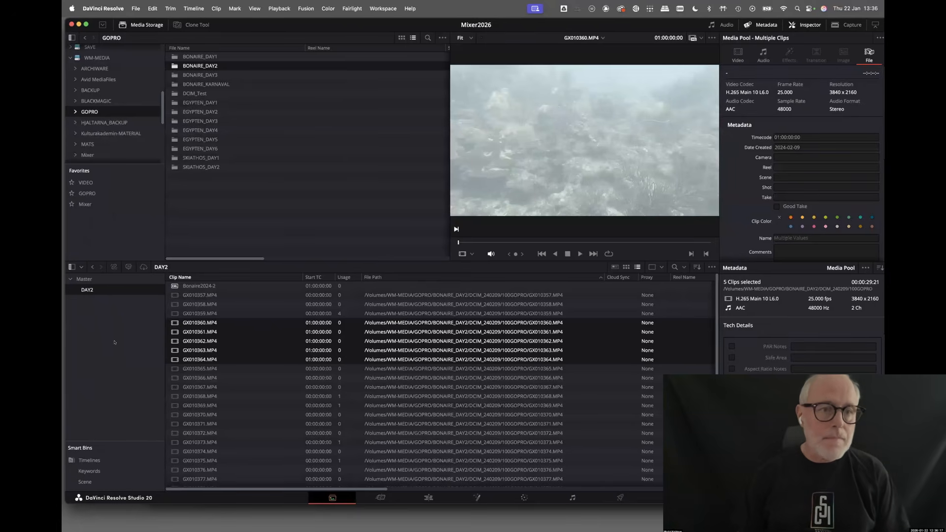
Create a bin named REF under Master and add Bonaire2024_offline.mp4 from the Mixer favorite to it
{"action": "right_click", "coordinate": [84, 307]}
{"action": "left_click", "coordinate": [136, 312]}
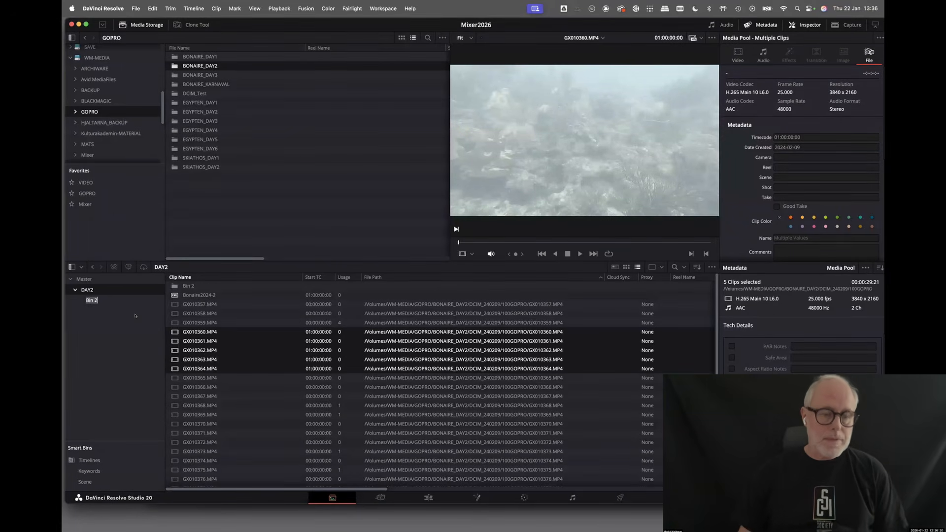
{"action": "right_click", "coordinate": [85, 279]}
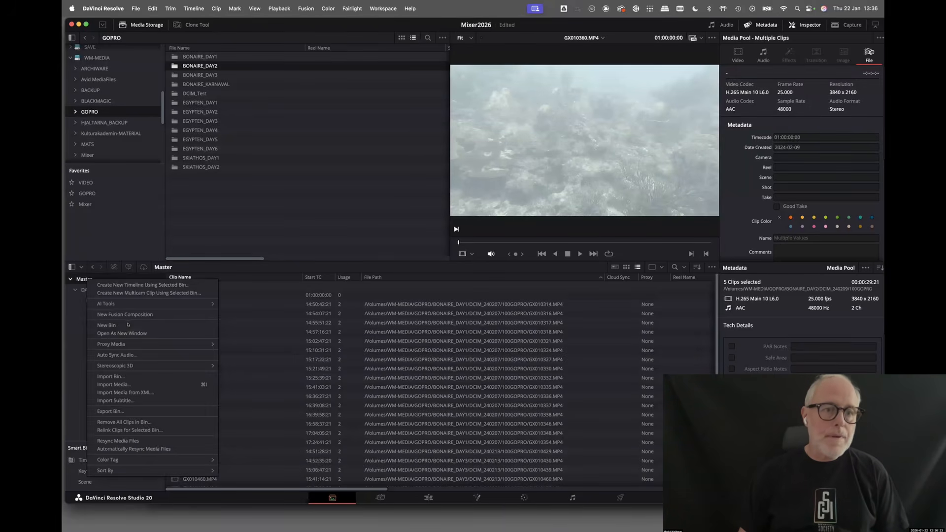
{"action": "left_click", "coordinate": [107, 326]}
{"action": "type", "text": "REF"}
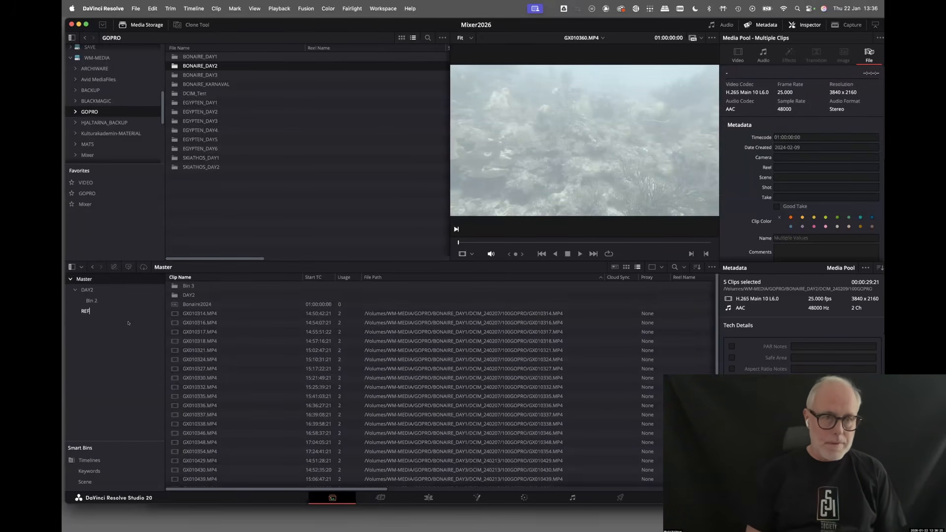
{"action": "left_click", "coordinate": [86, 312]}
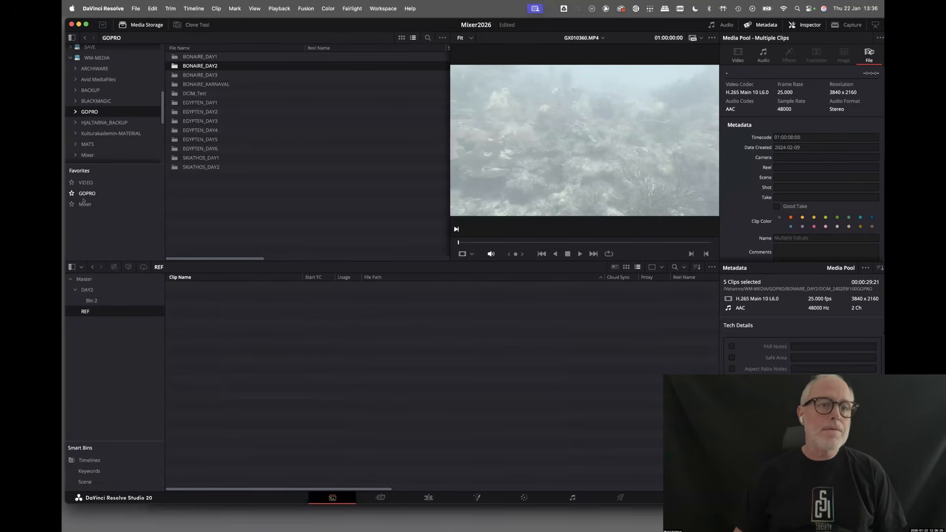
{"action": "left_click", "coordinate": [84, 204]}
{"action": "left_click_drag", "start_coordinate": [203, 58], "coordinate": [379, 471]}
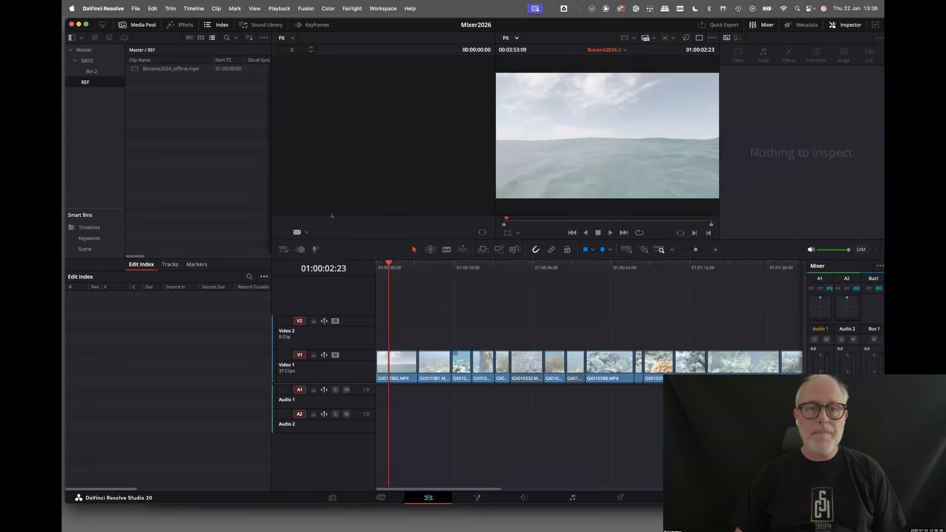
On the Edit page, switch the source viewer to Offline mode and load Bonaire2024_offline.mp4 as the timeline's reference
{"action": "left_click", "coordinate": [301, 231]}
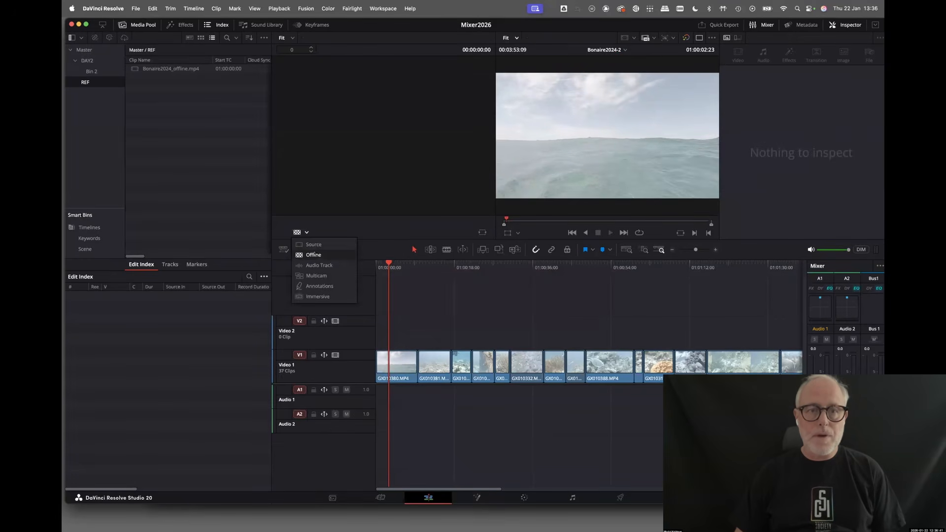
{"action": "left_click", "coordinate": [315, 254]}
{"action": "left_click", "coordinate": [315, 249]}
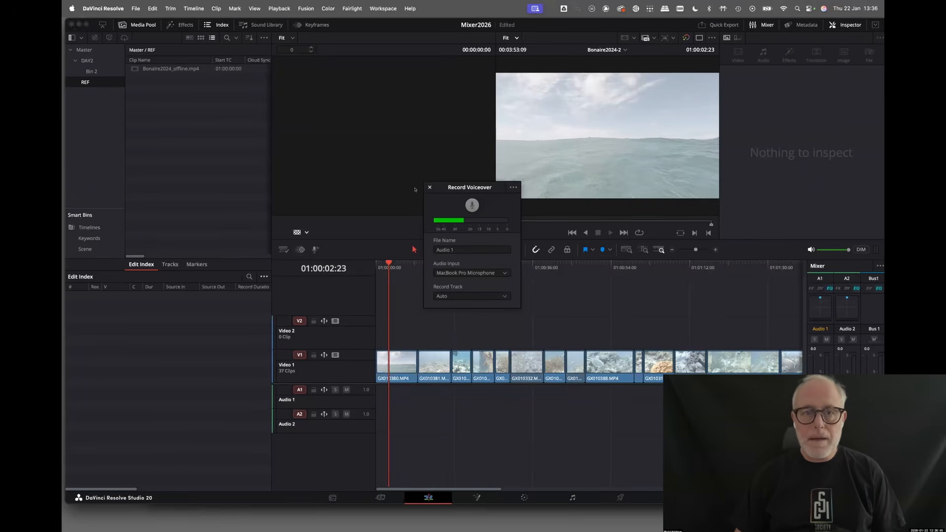
{"action": "left_click", "coordinate": [430, 188]}
{"action": "left_click_drag", "start_coordinate": [168, 73], "coordinate": [347, 99]}
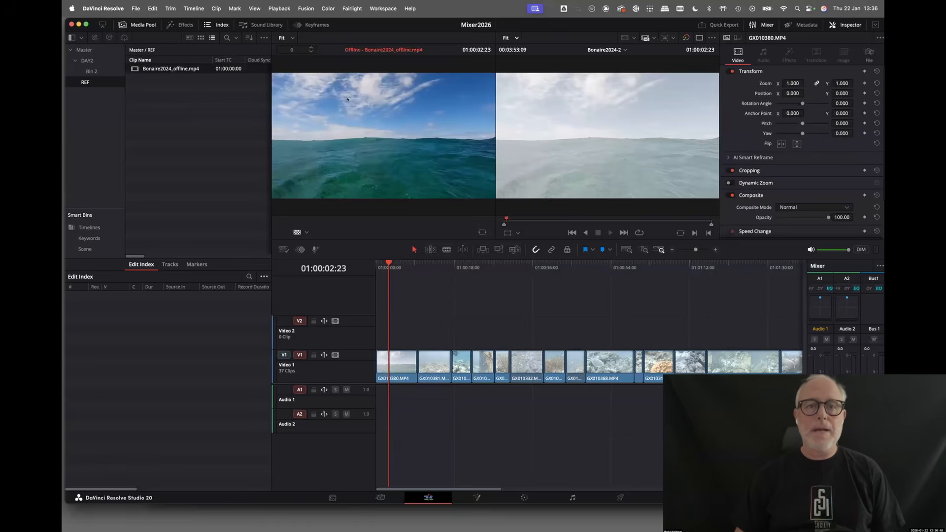
Compare the timeline with the offline reference using a Vertical Wipe, and return to the timeline start
{"action": "right_click", "coordinate": [570, 112]}
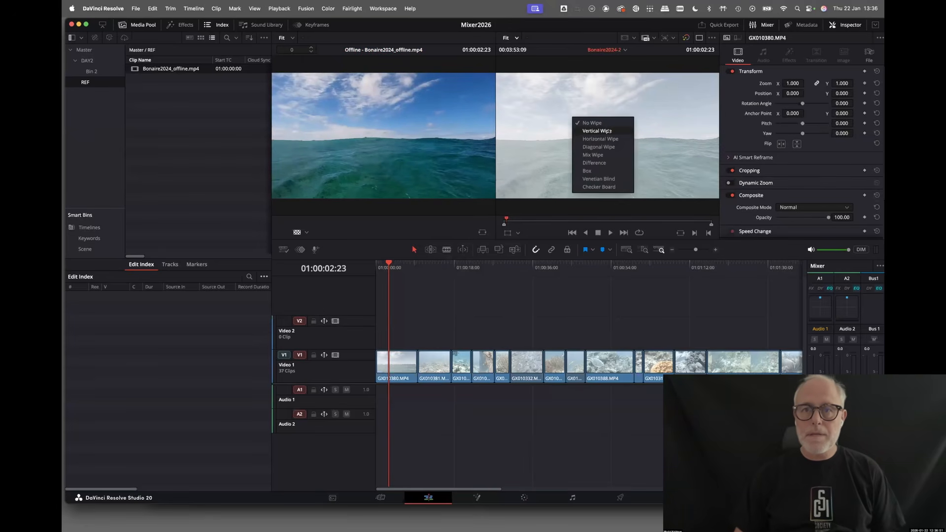
{"action": "left_click", "coordinate": [609, 131]}
{"action": "left_click_drag", "start_coordinate": [389, 265], "coordinate": [601, 265]}
{"action": "left_click_drag", "start_coordinate": [680, 294], "coordinate": [418, 394]}
{"action": "key", "text": "Home"}
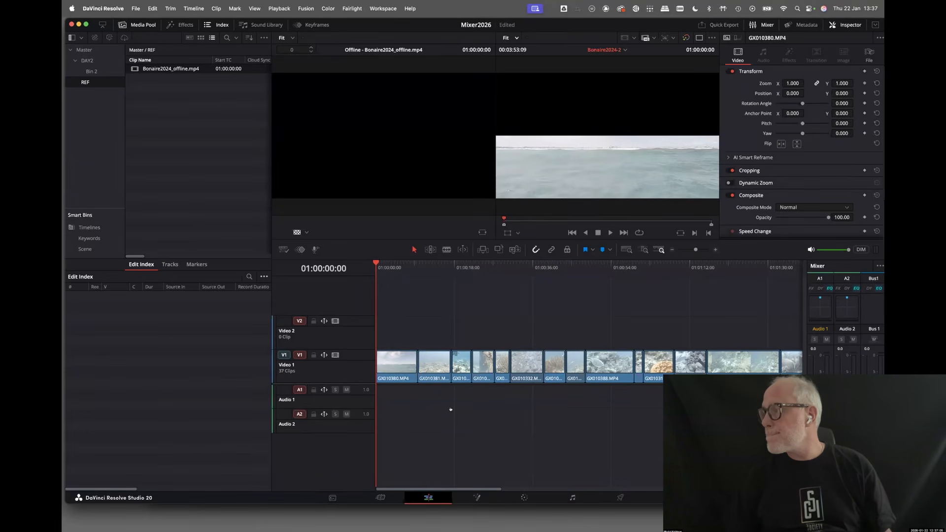
Switch to Safari and check the full web address of the DaVinci Resolve scripts page on niwa.nu
{"action": "key", "text": "super+Tab"}
{"action": "left_click_drag", "start_coordinate": [257, 23], "coordinate": [205, 22]}
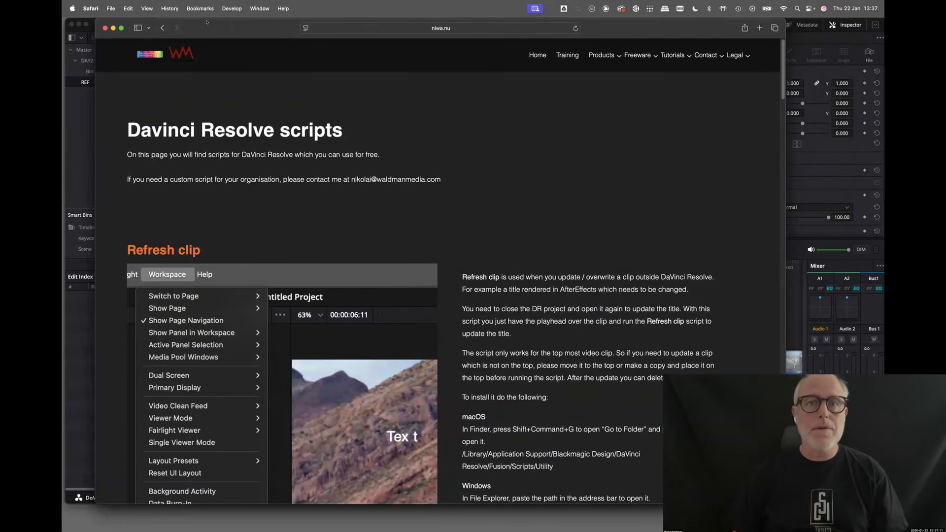
{"action": "left_click_drag", "start_coordinate": [207, 21], "coordinate": [204, 35]}
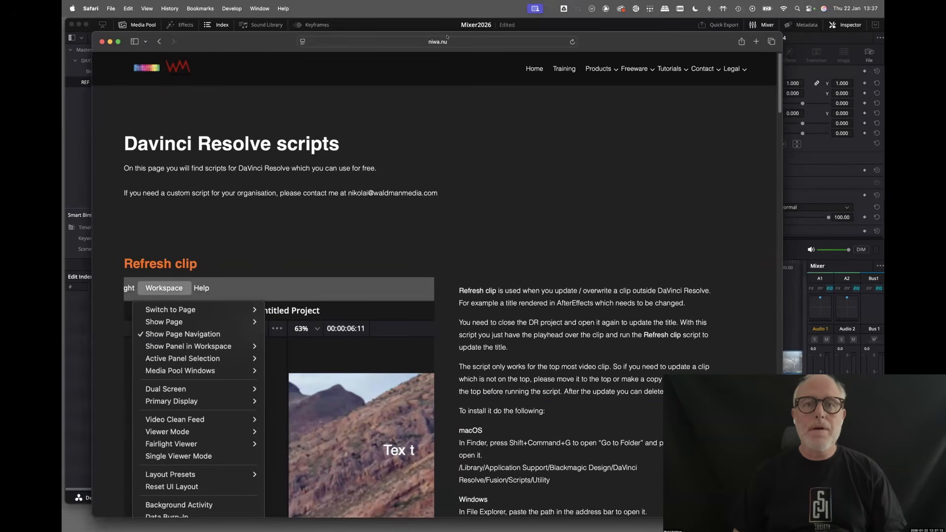
{"action": "left_click", "coordinate": [402, 45]}
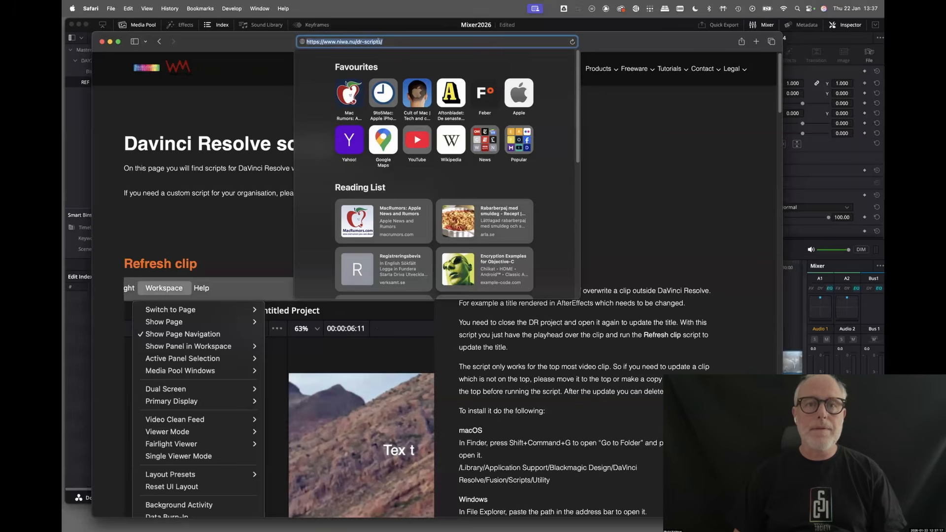
{"action": "left_click", "coordinate": [662, 146]}
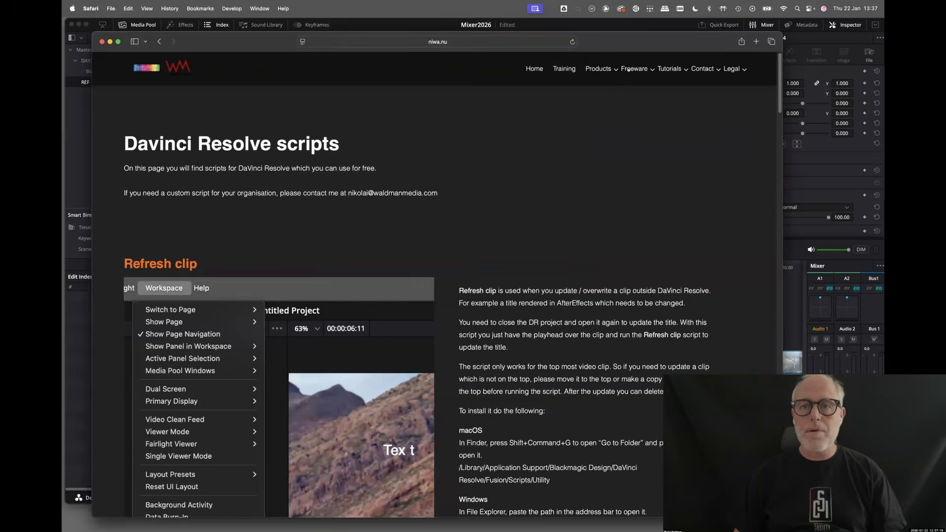
{"action": "mouse_move", "coordinate": [630, 69]}
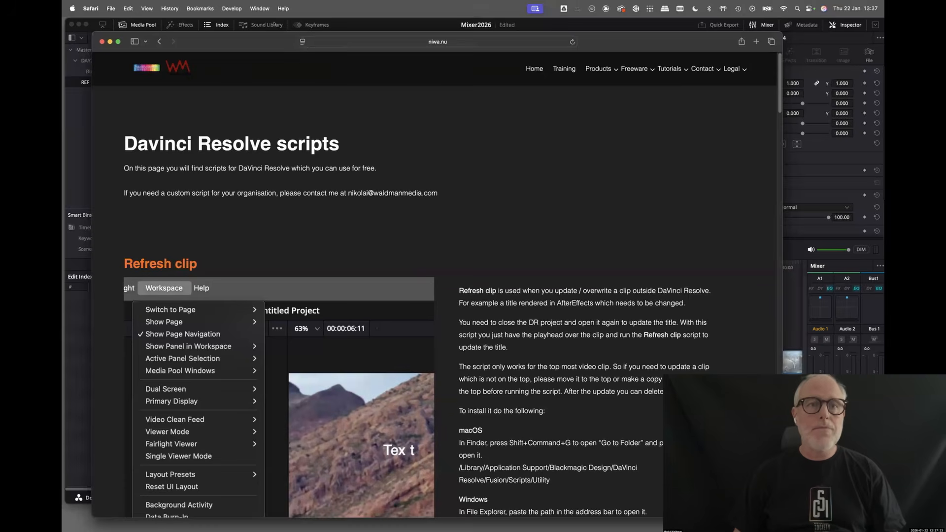
{"action": "left_click_drag", "start_coordinate": [280, 37], "coordinate": [275, 24]}
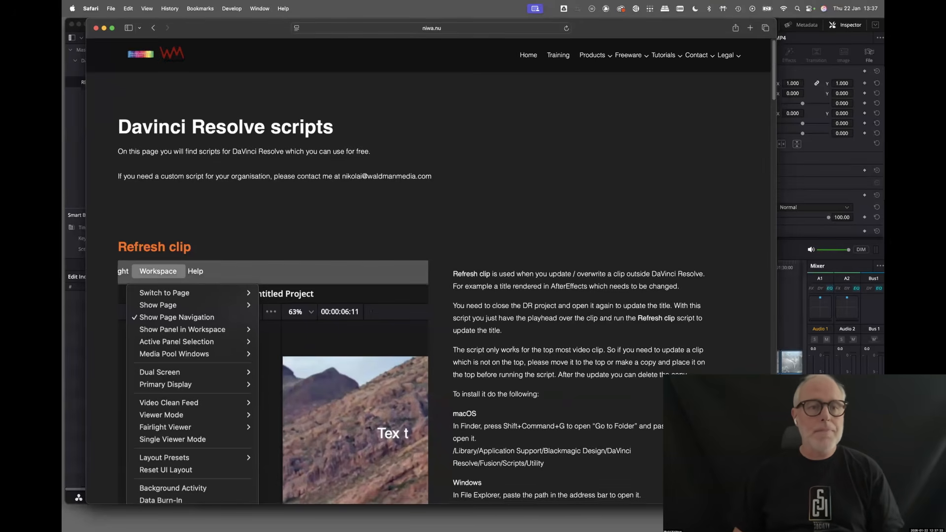
Read the Refresh clip and Zero TC clips sections of the scripts page, including their installation instructions
{"action": "scroll", "coordinate": [514, 349], "scroll_direction": "down", "scroll_amount": 5}
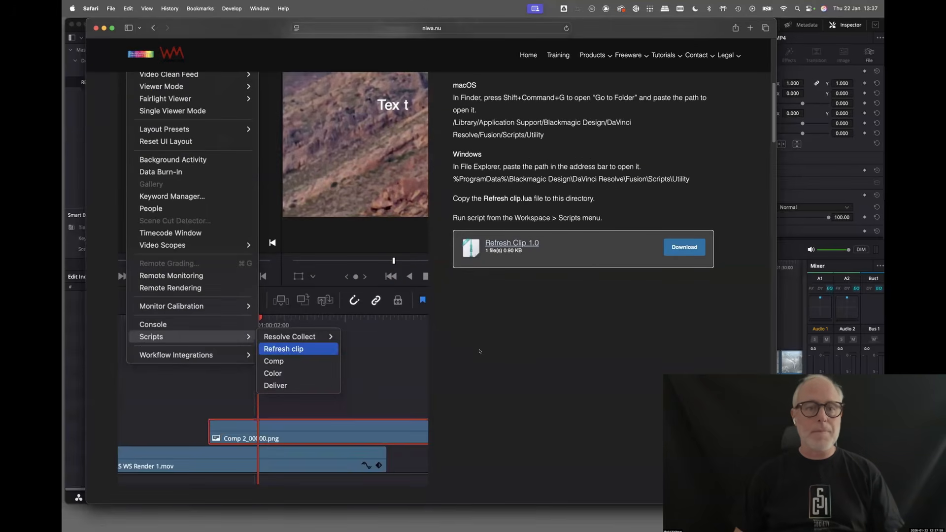
{"action": "scroll", "coordinate": [479, 351], "scroll_direction": "down", "scroll_amount": 5}
{"action": "scroll", "coordinate": [480, 352], "scroll_direction": "down", "scroll_amount": 5}
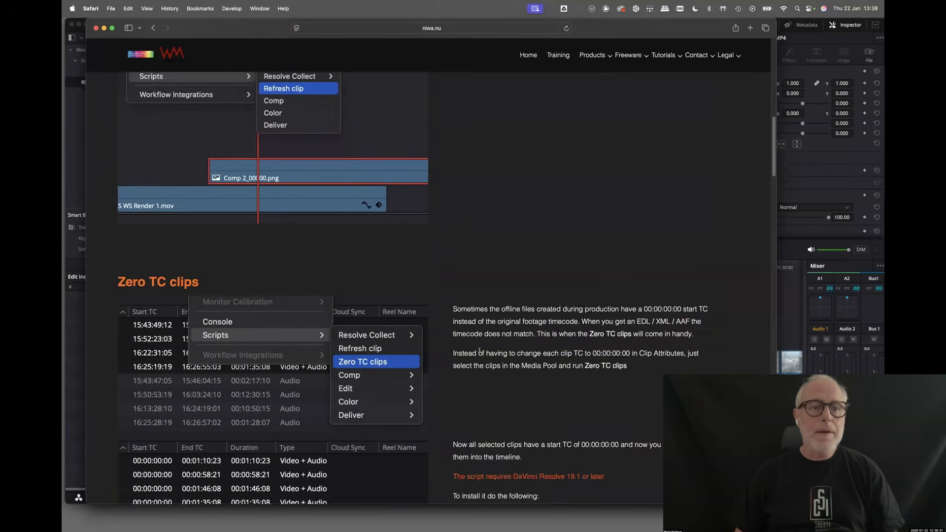
{"action": "scroll", "coordinate": [479, 351], "scroll_direction": "down", "scroll_amount": 1}
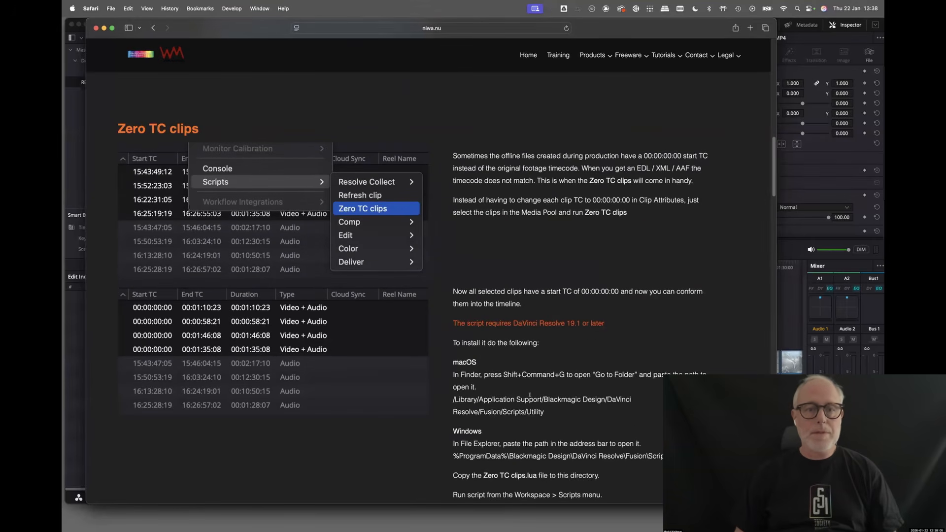
{"action": "scroll", "coordinate": [532, 394], "scroll_direction": "down", "scroll_amount": 6}
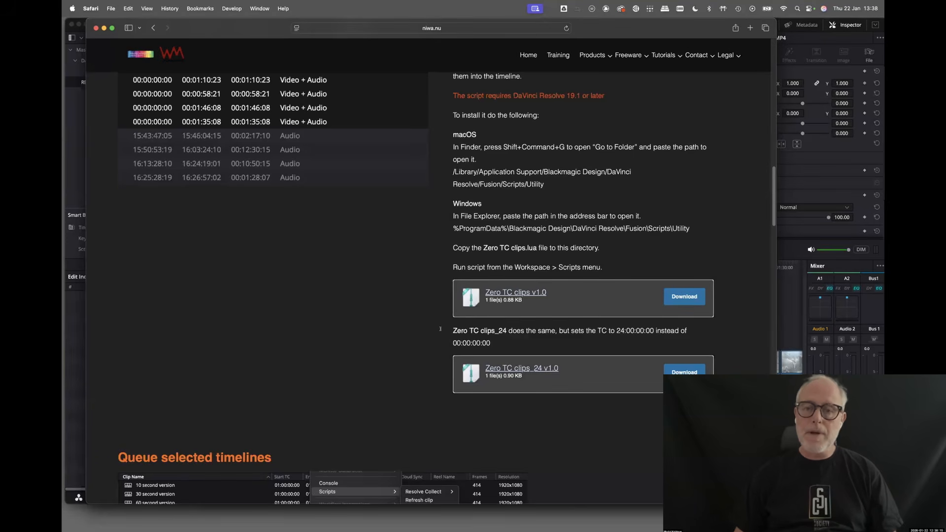
Examine the Queue selected timelines script's description, including its render preset and render location dialogs
{"action": "scroll", "coordinate": [440, 329], "scroll_direction": "down", "scroll_amount": 5}
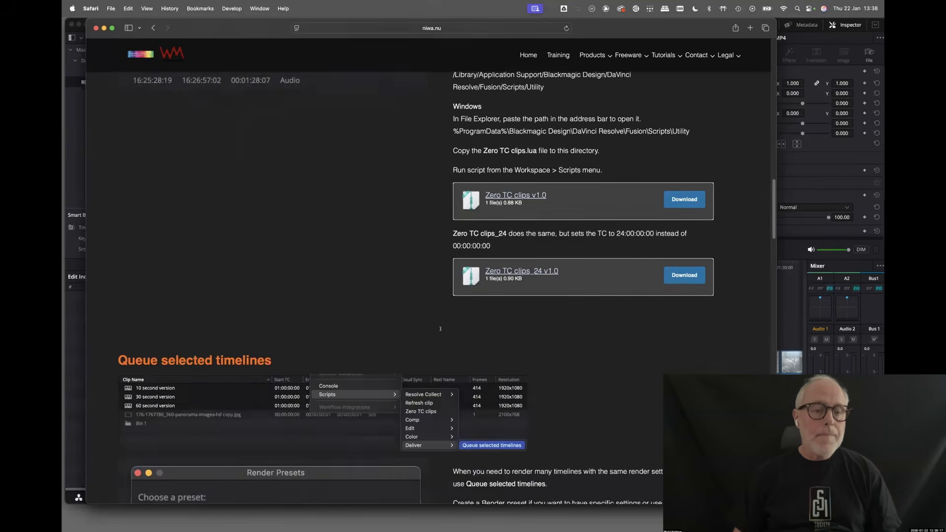
{"action": "scroll", "coordinate": [438, 330], "scroll_direction": "down", "scroll_amount": 5}
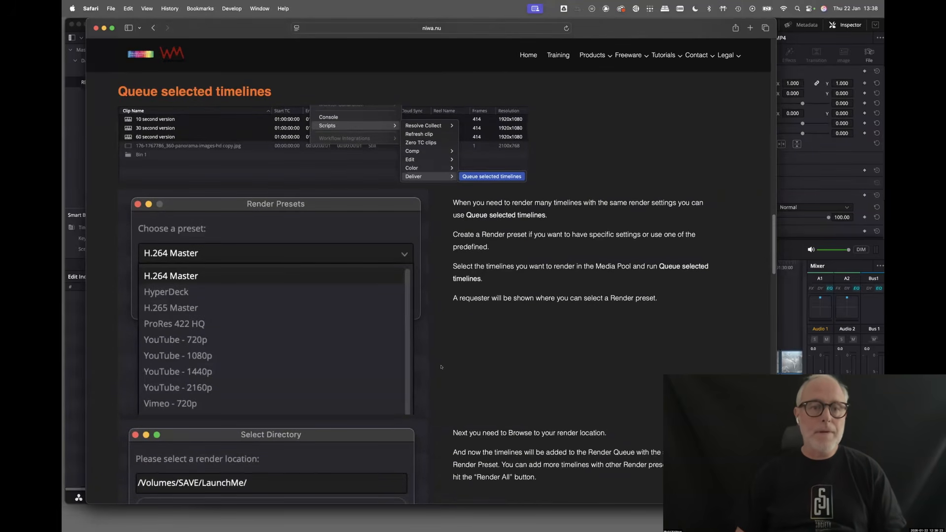
{"action": "scroll", "coordinate": [449, 284], "scroll_direction": "down", "scroll_amount": 1}
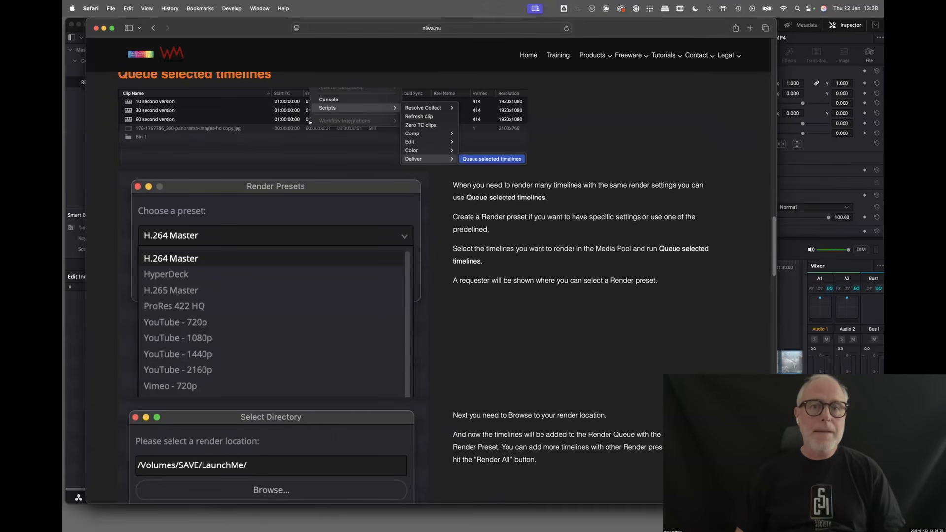
{"action": "scroll", "coordinate": [391, 408], "scroll_direction": "down", "scroll_amount": 1}
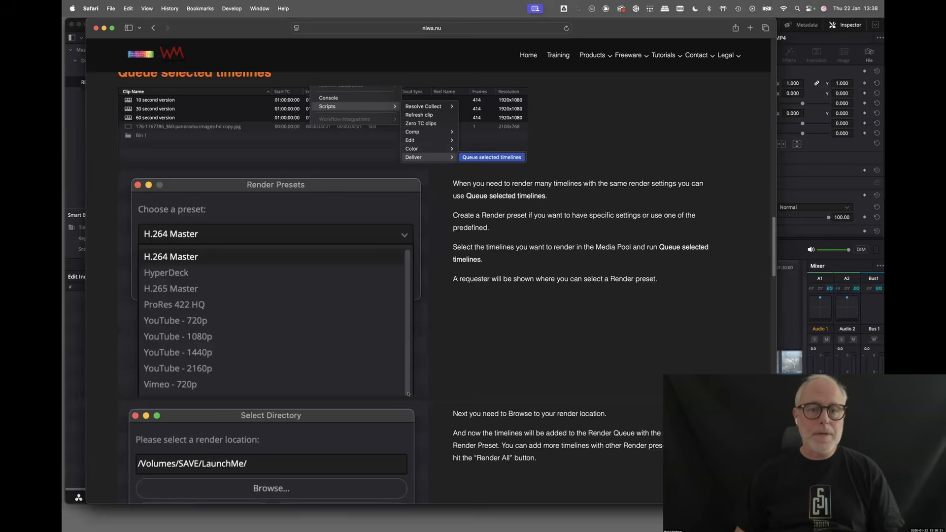
{"action": "scroll", "coordinate": [300, 363], "scroll_direction": "down", "scroll_amount": 5}
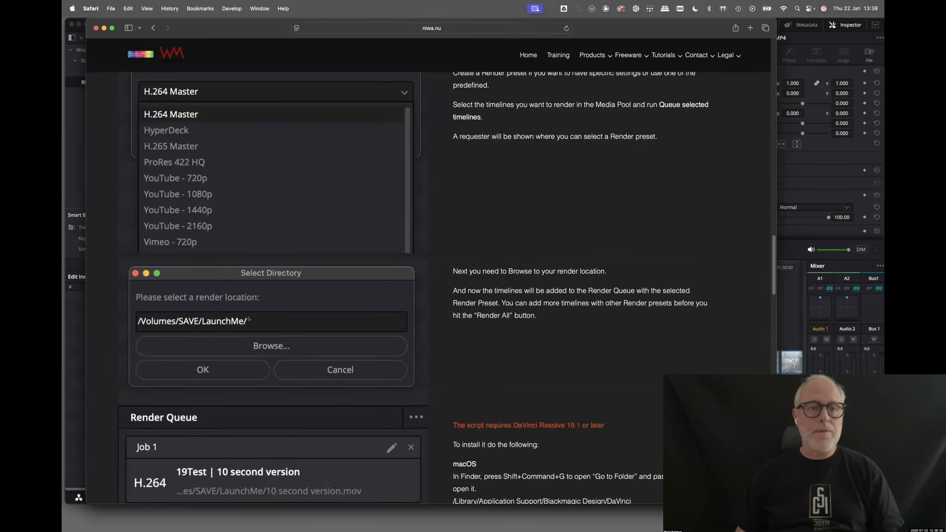
{"action": "scroll", "coordinate": [415, 279], "scroll_direction": "up", "scroll_amount": 3}
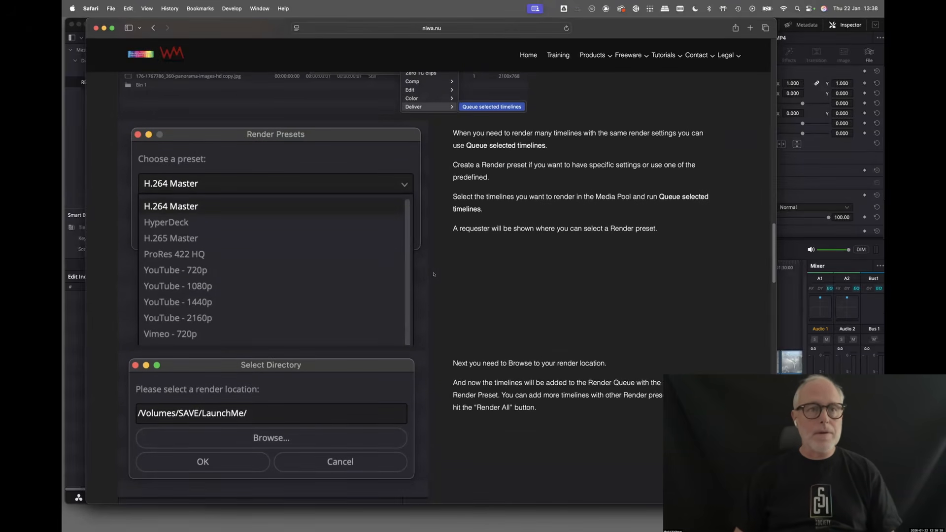
{"action": "scroll", "coordinate": [432, 276], "scroll_direction": "up", "scroll_amount": 1}
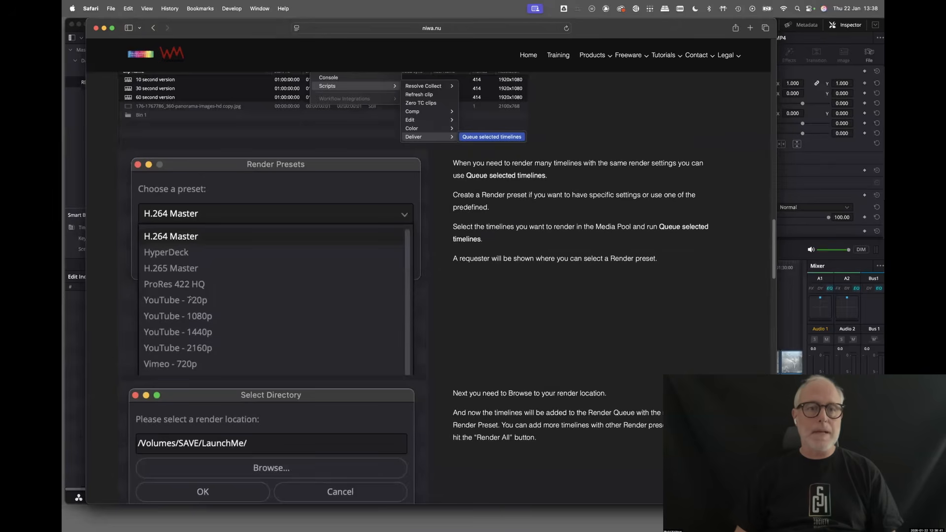
{"action": "scroll", "coordinate": [269, 355], "scroll_direction": "down", "scroll_amount": 5}
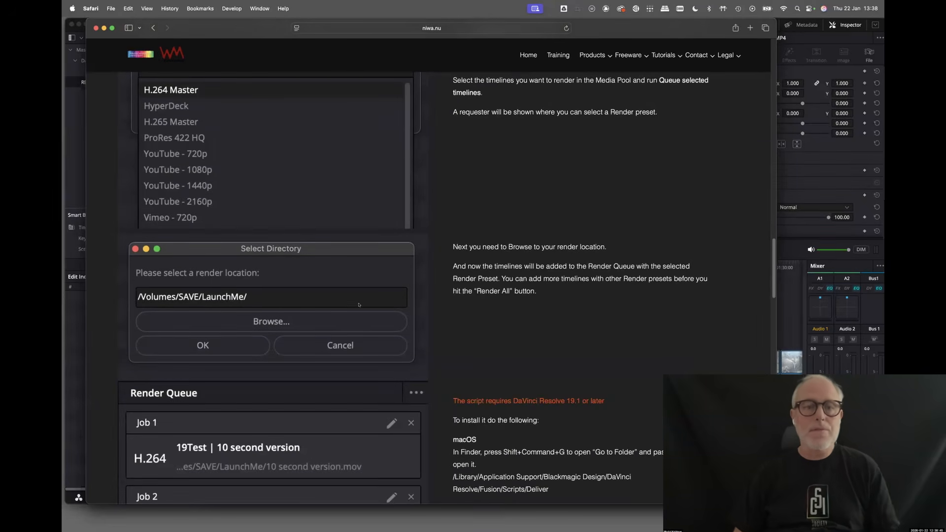
{"action": "scroll", "coordinate": [454, 400], "scroll_direction": "down", "scroll_amount": 1}
Read the Color Space Exchange and Timeline Blanking Detector script descriptions further along the page
{"action": "scroll", "coordinate": [454, 401], "scroll_direction": "down", "scroll_amount": 18}
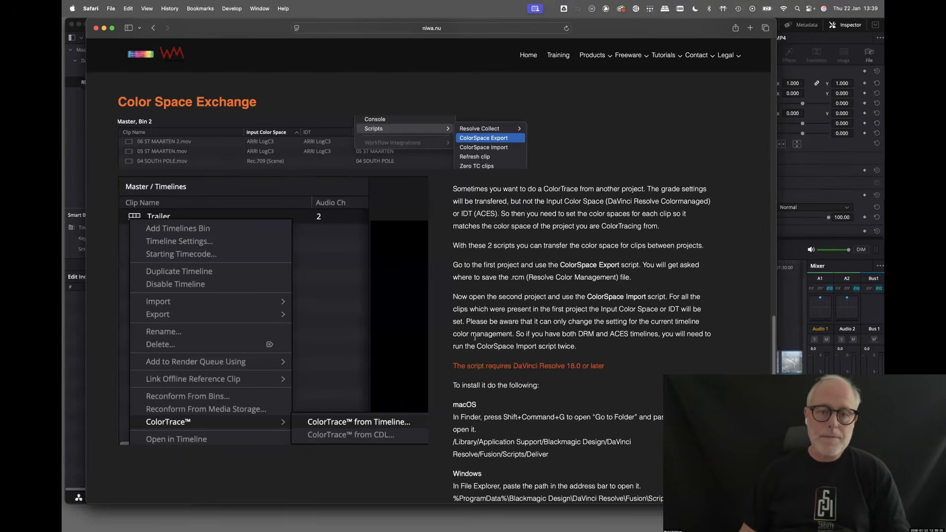
{"action": "scroll", "coordinate": [475, 337], "scroll_direction": "down", "scroll_amount": 8}
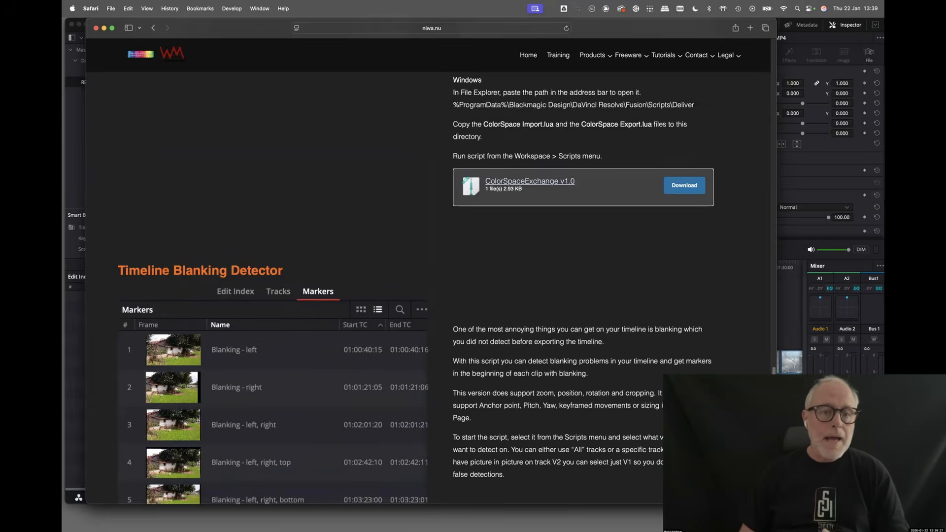
{"action": "scroll", "coordinate": [474, 342], "scroll_direction": "down", "scroll_amount": 4}
{"action": "scroll", "coordinate": [475, 342], "scroll_direction": "up", "scroll_amount": 3}
{"action": "scroll", "coordinate": [474, 342], "scroll_direction": "down", "scroll_amount": 1}
{"action": "scroll", "coordinate": [475, 342], "scroll_direction": "down", "scroll_amount": 1}
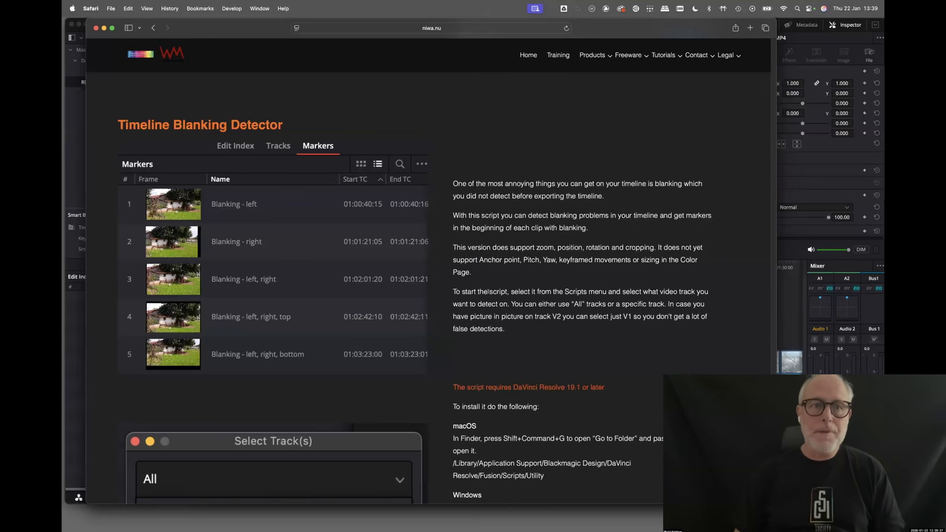
{"action": "scroll", "coordinate": [486, 331], "scroll_direction": "down", "scroll_amount": 1}
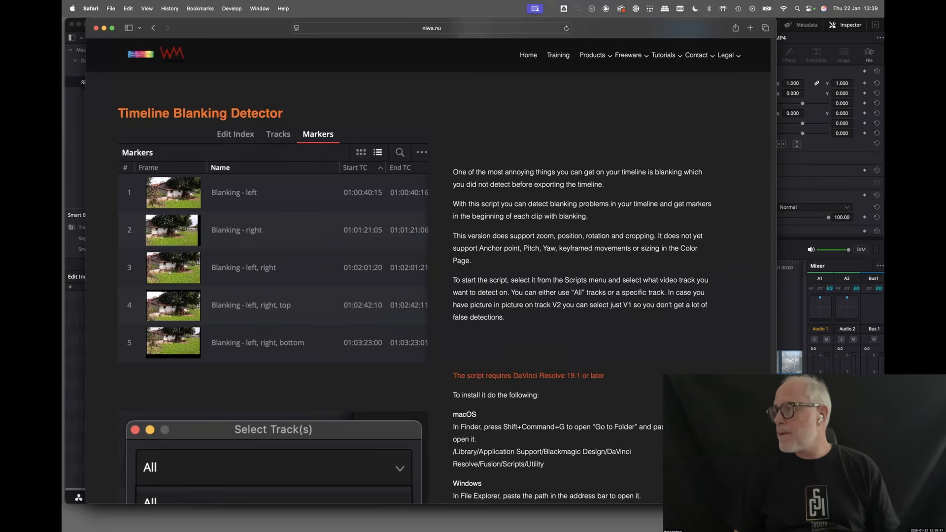
Switch back to DaVinci Resolve and set the timeline's viewer background to Alert Red
{"action": "key", "text": "super+Tab"}
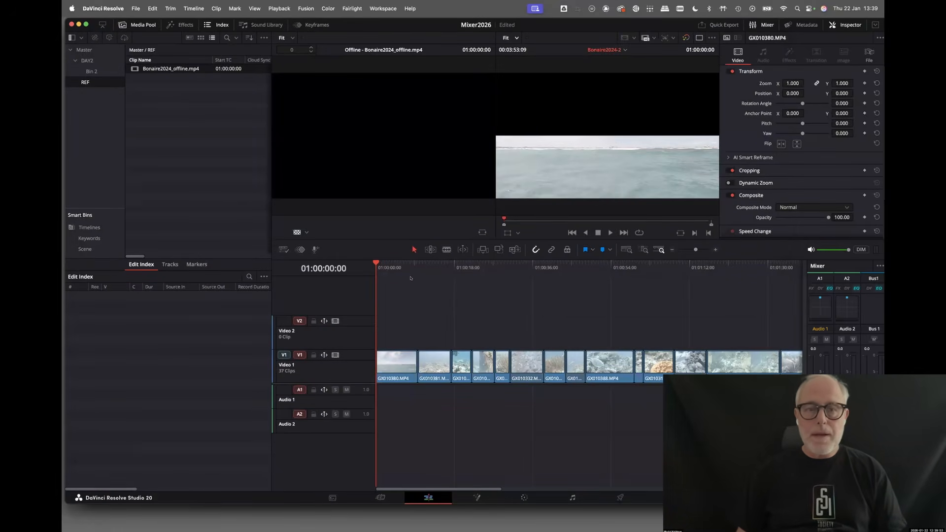
{"action": "left_click_drag", "start_coordinate": [386, 266], "coordinate": [376, 267]}
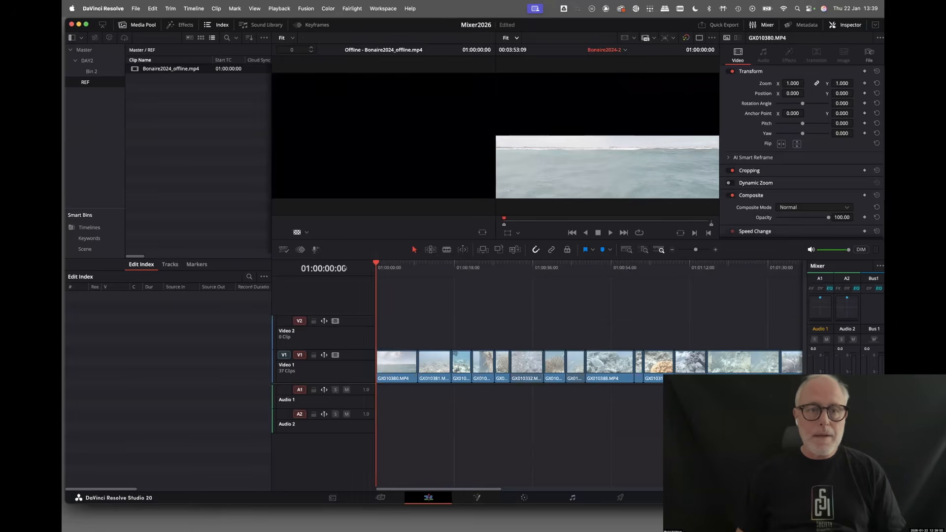
{"action": "left_click", "coordinate": [284, 250]}
{"action": "mouse_move", "coordinate": [340, 320]}
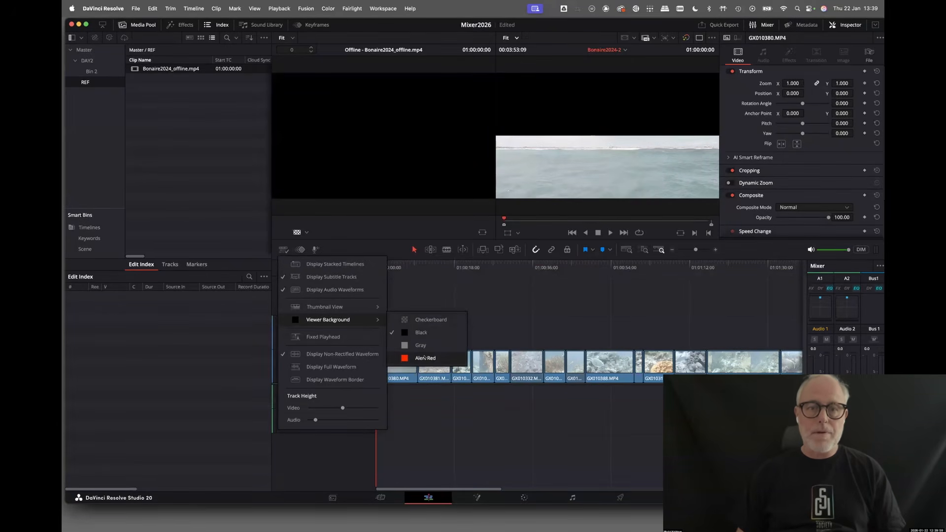
{"action": "left_click", "coordinate": [411, 287]}
Inspect the frame edges of GX010332.MP4 at 01:00:33:04 for blanking in the timeline viewer, and return to the timeline start
{"action": "left_click_drag", "start_coordinate": [391, 270], "coordinate": [521, 270]}
{"action": "right_click", "coordinate": [570, 118]}
{"action": "left_click", "coordinate": [584, 126]}
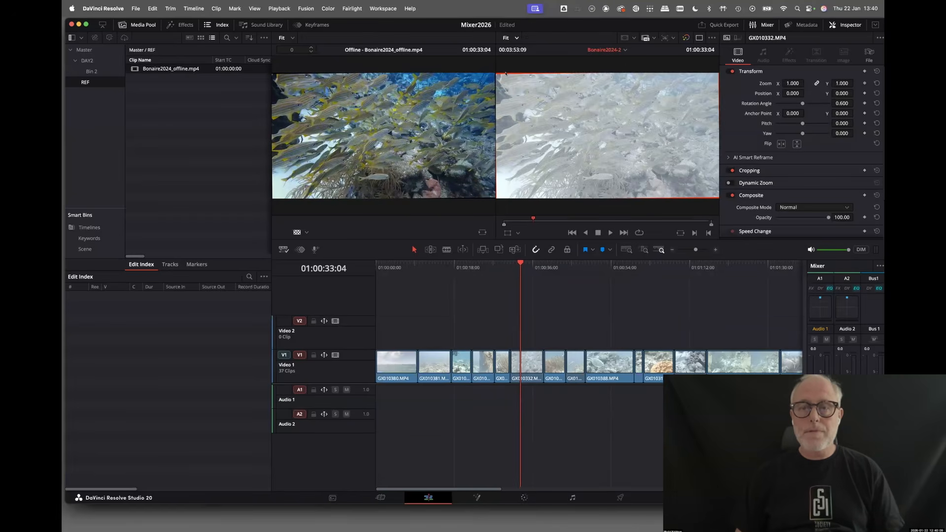
{"action": "scroll", "coordinate": [574, 139], "scroll_direction": "up", "scroll_amount": 5}
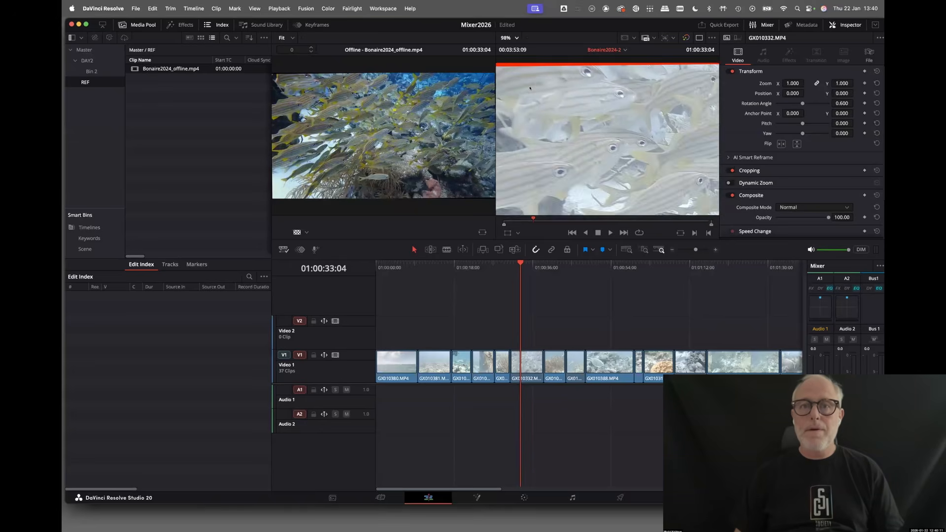
{"action": "scroll", "coordinate": [575, 138], "scroll_direction": "up", "scroll_amount": 3}
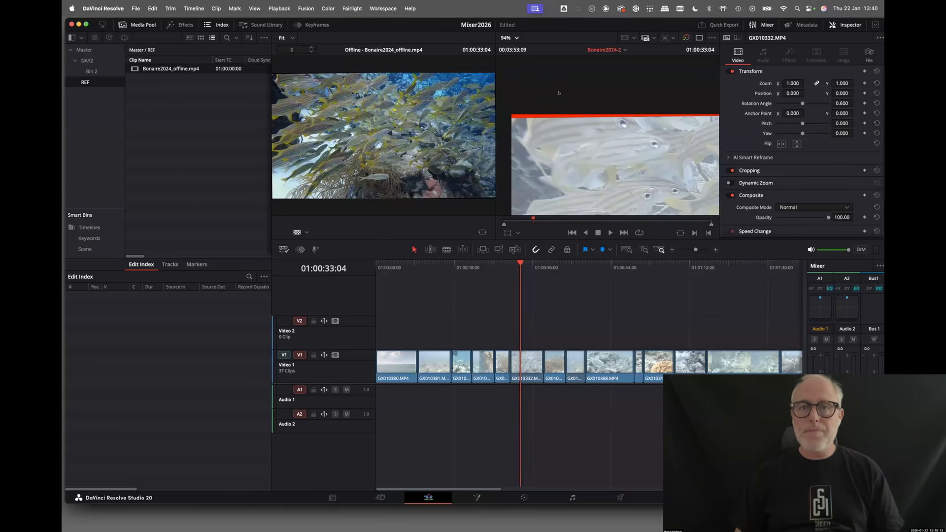
{"action": "scroll", "coordinate": [559, 92], "scroll_direction": "down", "scroll_amount": 3}
{"action": "left_click", "coordinate": [517, 38]}
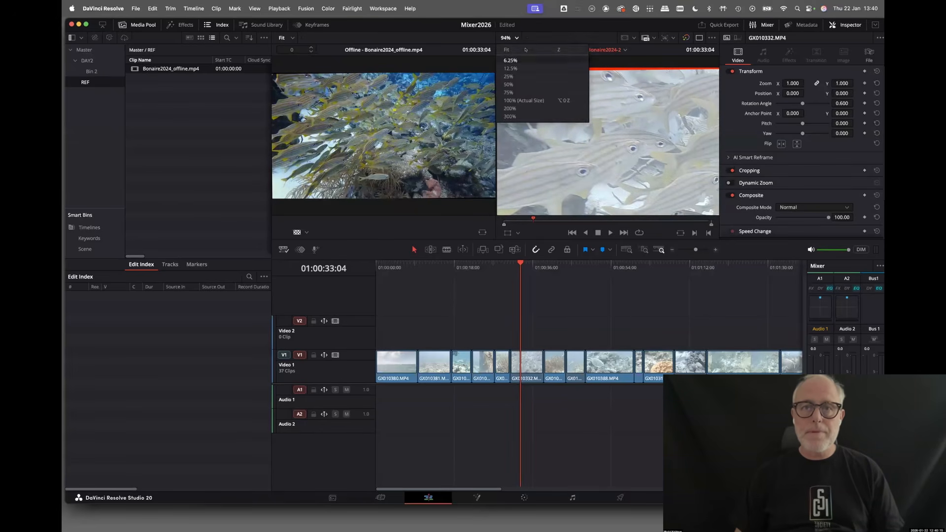
{"action": "left_click", "coordinate": [510, 56]}
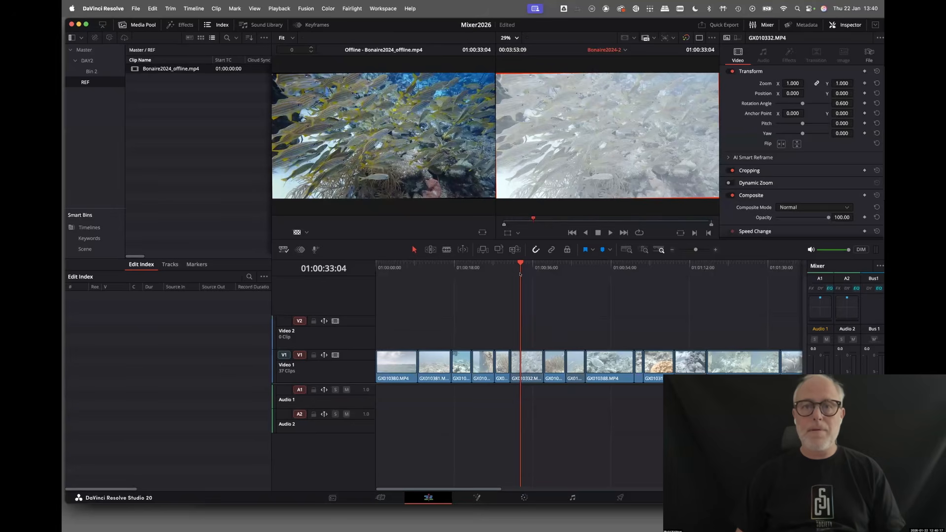
{"action": "left_click_drag", "start_coordinate": [519, 270], "coordinate": [376, 276]}
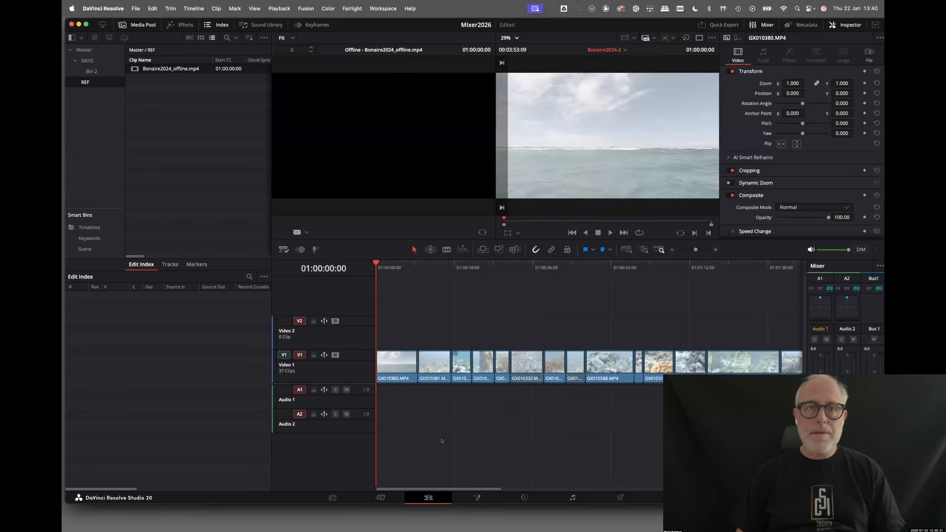
Open the scripting console and place its window over the media pool, clear of the timeline viewer
{"action": "left_click", "coordinate": [383, 8]}
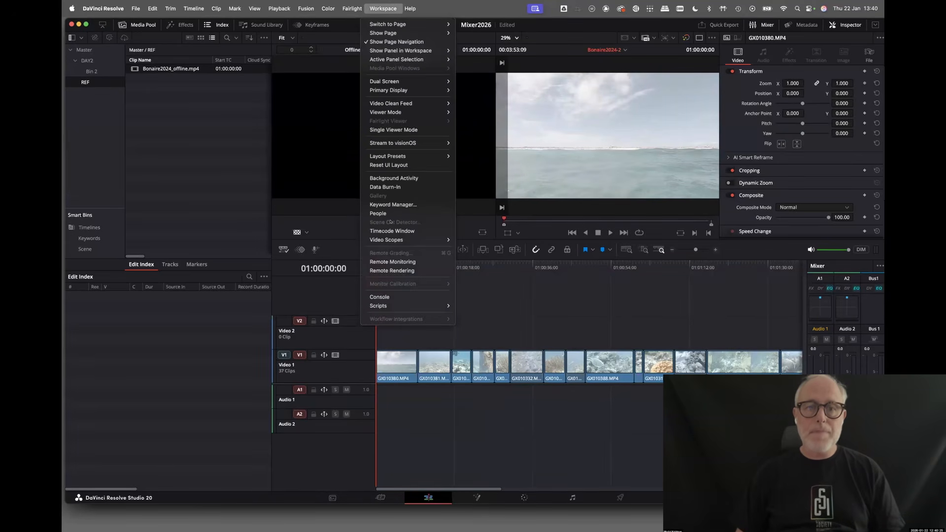
{"action": "left_click", "coordinate": [391, 297]}
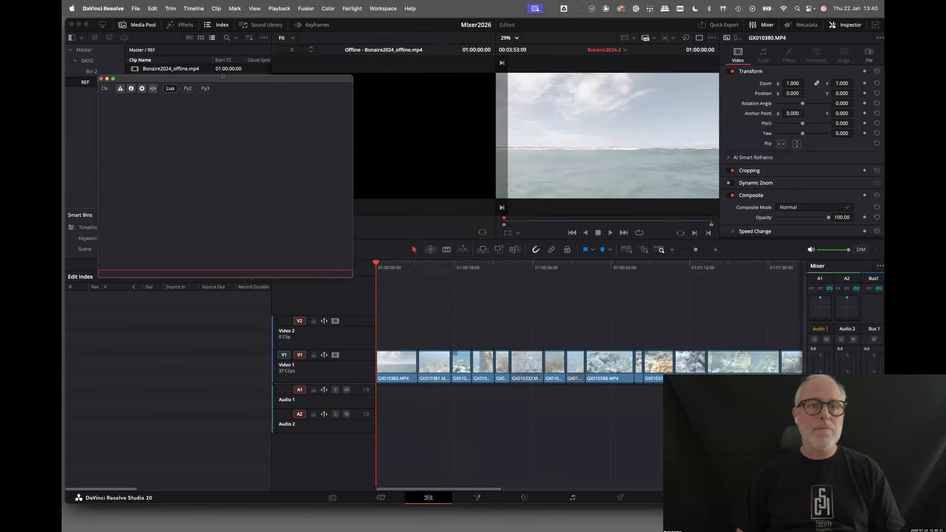
{"action": "left_click_drag", "start_coordinate": [222, 76], "coordinate": [212, 91]}
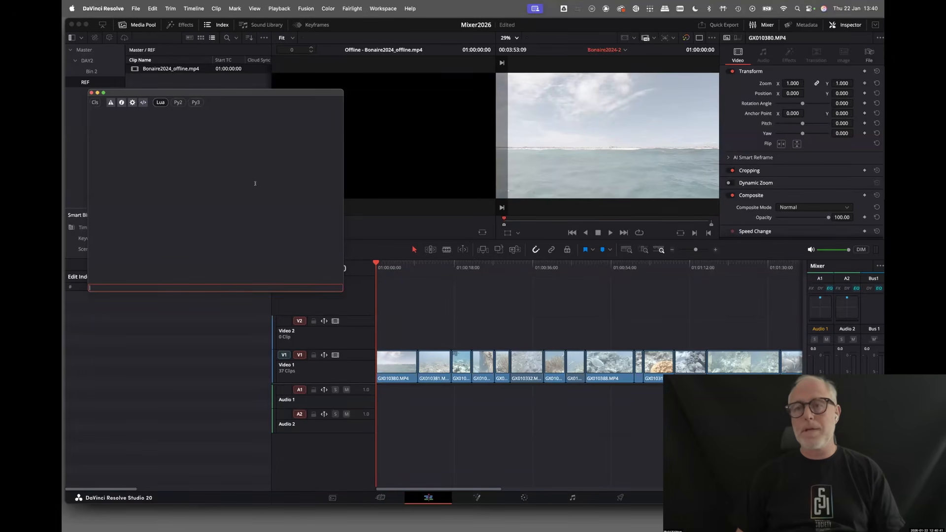
Run the TimelineBlanking script on all video tracks of the Bonaire2024-2 timeline, and close the console
{"action": "left_click", "coordinate": [383, 9]}
{"action": "mouse_move", "coordinate": [419, 305]}
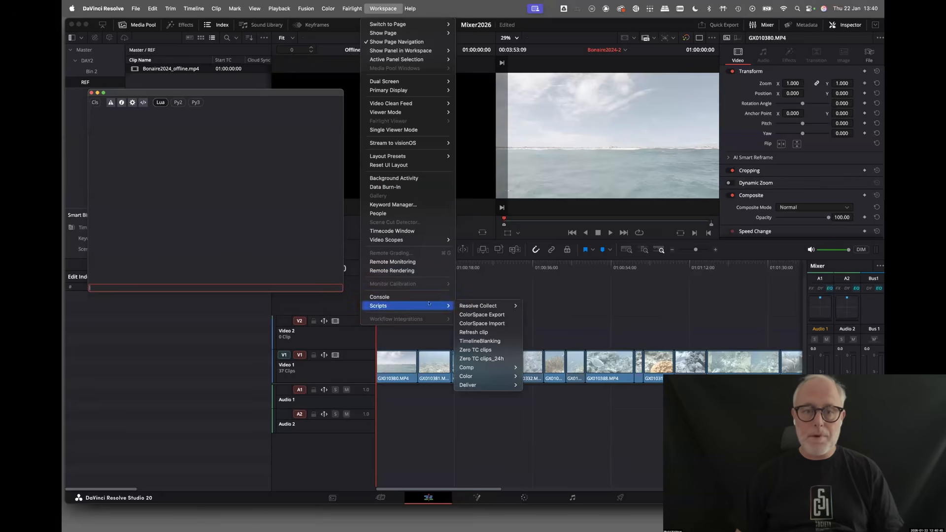
{"action": "left_click", "coordinate": [493, 341]}
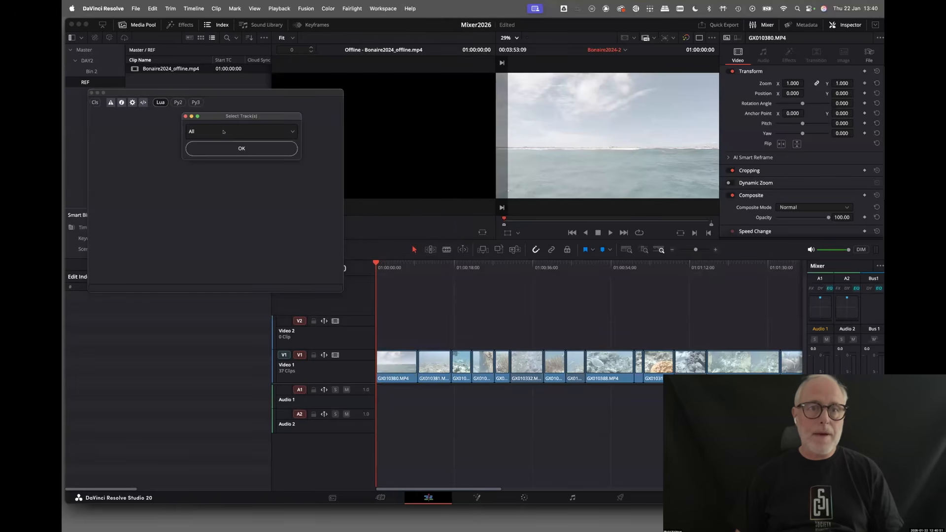
{"action": "left_click_drag", "start_coordinate": [227, 115], "coordinate": [410, 138]}
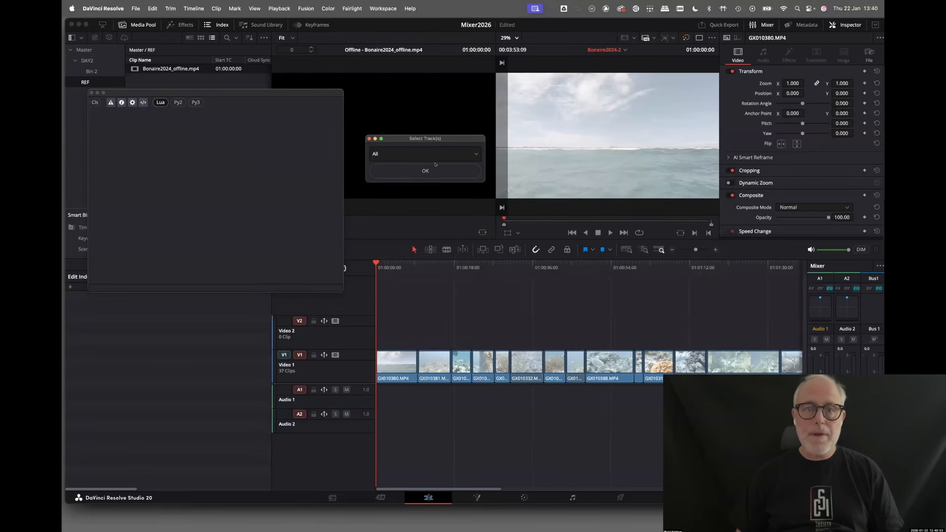
{"action": "left_click", "coordinate": [476, 153]}
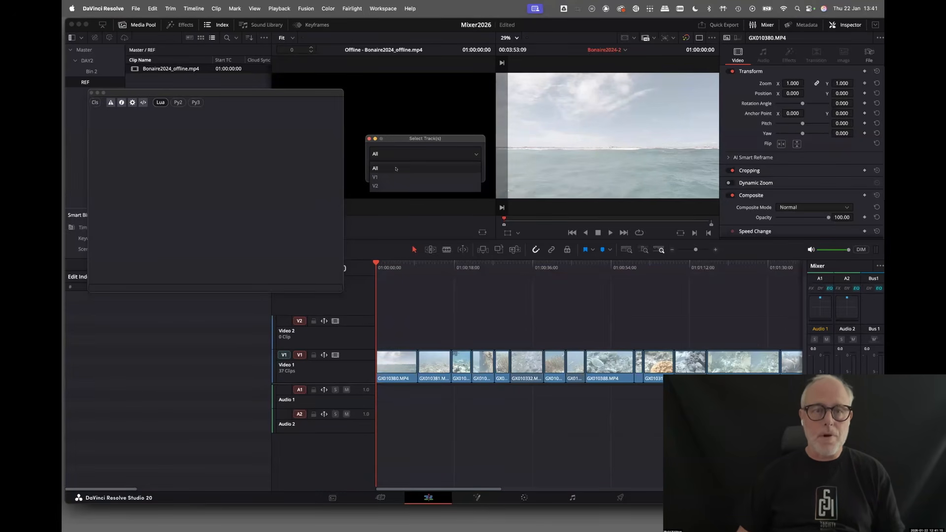
{"action": "left_click", "coordinate": [396, 169]}
{"action": "left_click", "coordinate": [427, 171]}
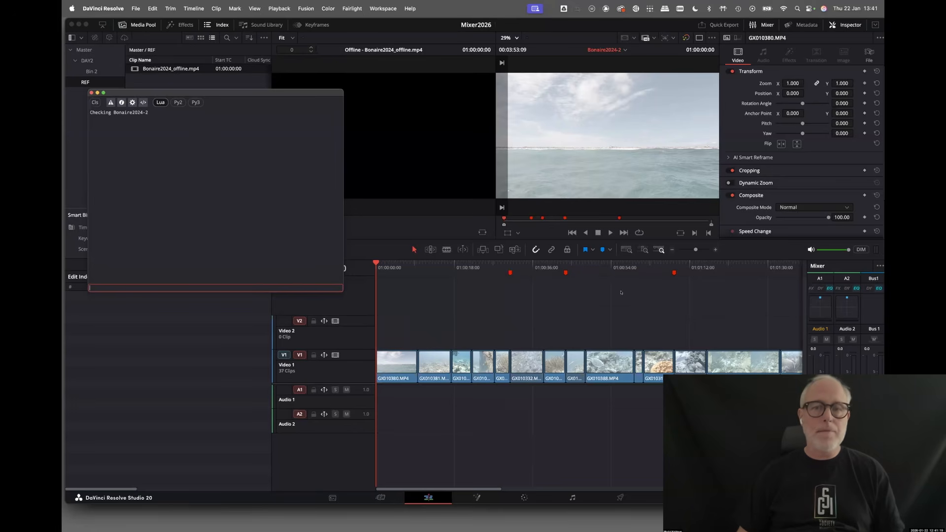
{"action": "left_click", "coordinate": [90, 93]}
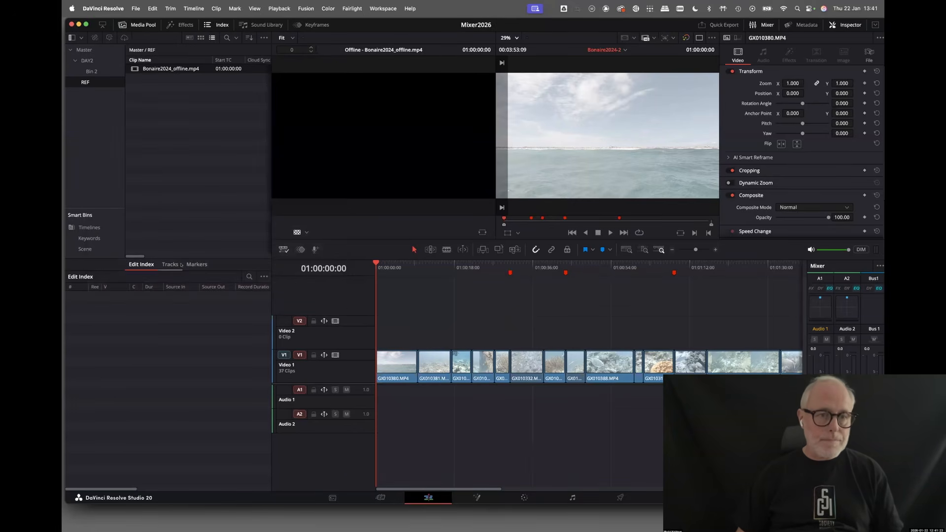
List the timeline's markers and inspect the frame edges at the first two blanking markers, magnifying the bottom edge at 01:00:43:16
{"action": "left_click", "coordinate": [196, 264]}
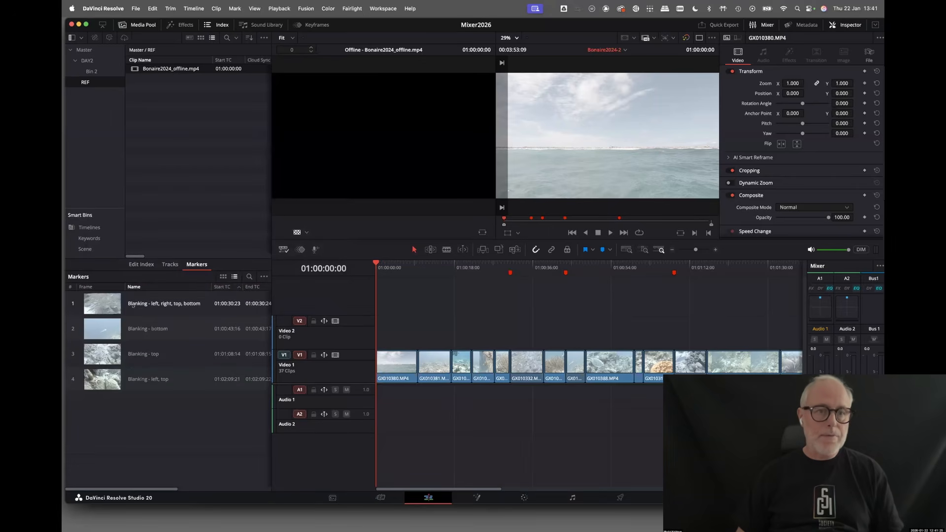
{"action": "left_click", "coordinate": [172, 306]}
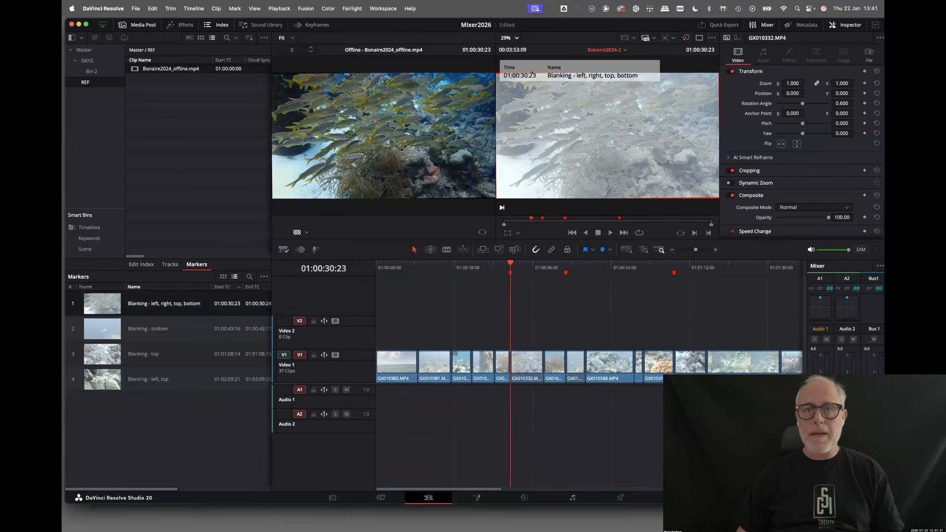
{"action": "left_click", "coordinate": [149, 330]}
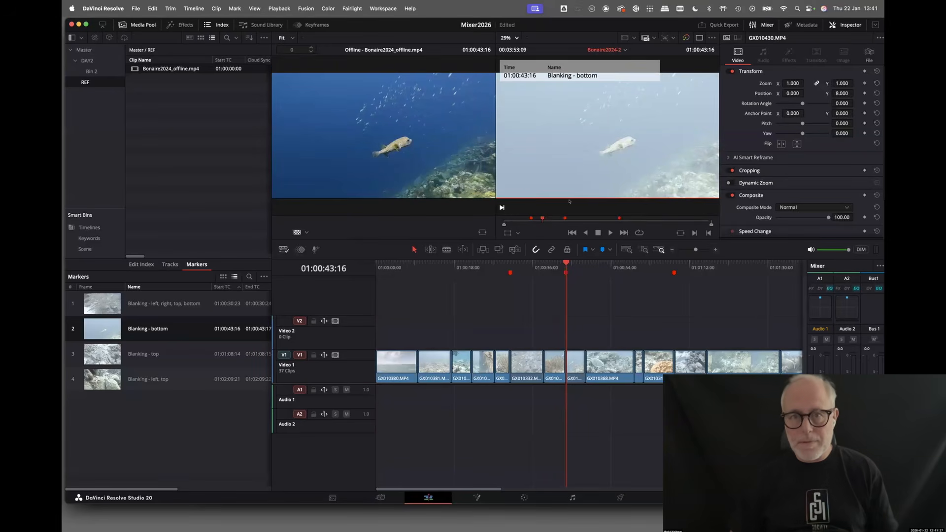
{"action": "scroll", "coordinate": [565, 184], "scroll_direction": "down", "scroll_amount": 5}
{"action": "scroll", "coordinate": [564, 171], "scroll_direction": "down", "scroll_amount": 2}
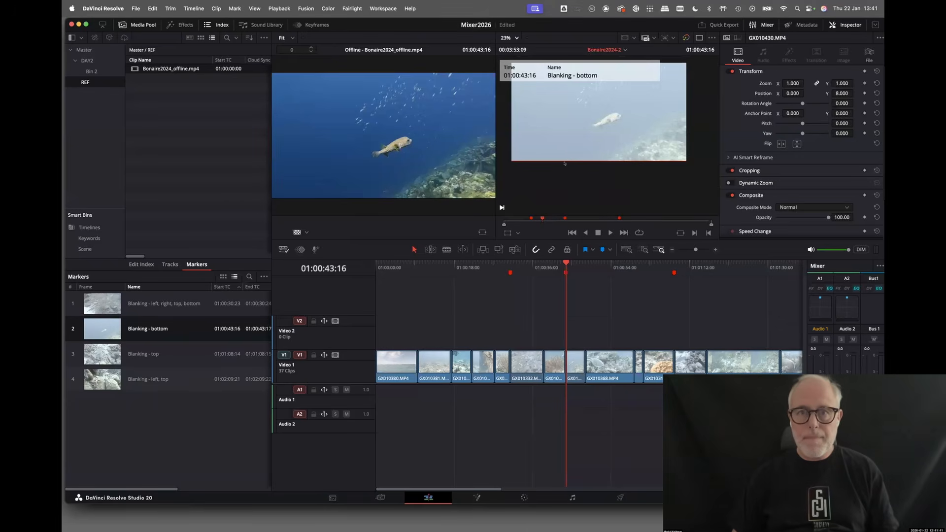
{"action": "scroll", "coordinate": [567, 158], "scroll_direction": "up", "scroll_amount": 4}
{"action": "scroll", "coordinate": [569, 159], "scroll_direction": "up", "scroll_amount": 8}
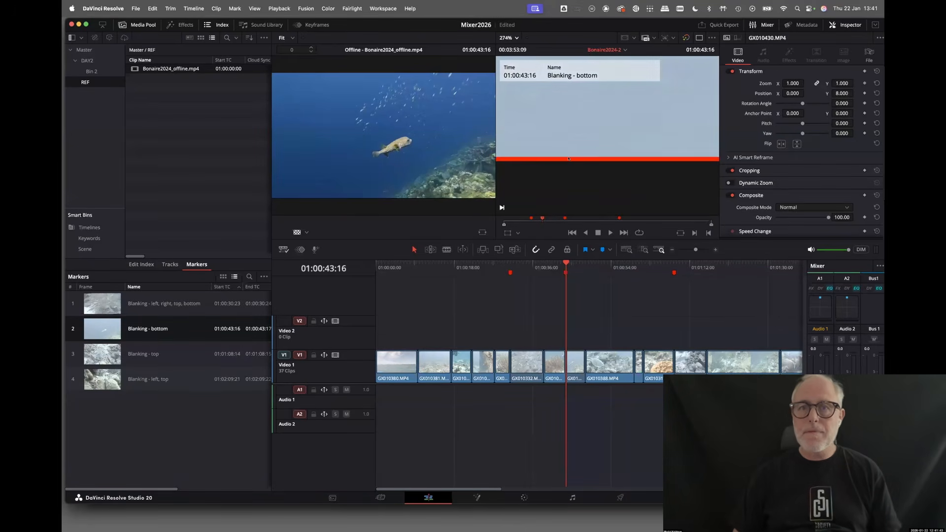
Inspect the blanking markers at 01:01:08:14 and 01:02:09:21 with the whole frame fitted in the timeline viewer
{"action": "left_click", "coordinate": [139, 355]}
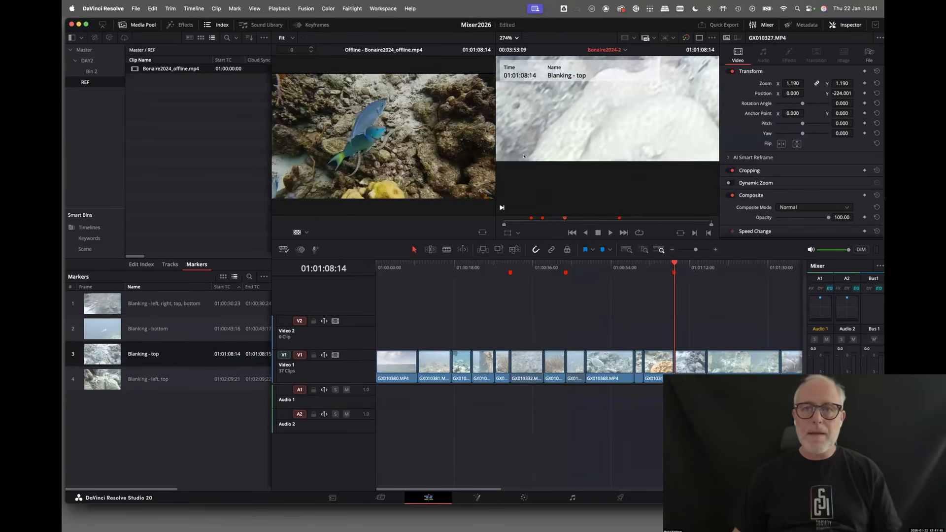
{"action": "left_click", "coordinate": [514, 37]}
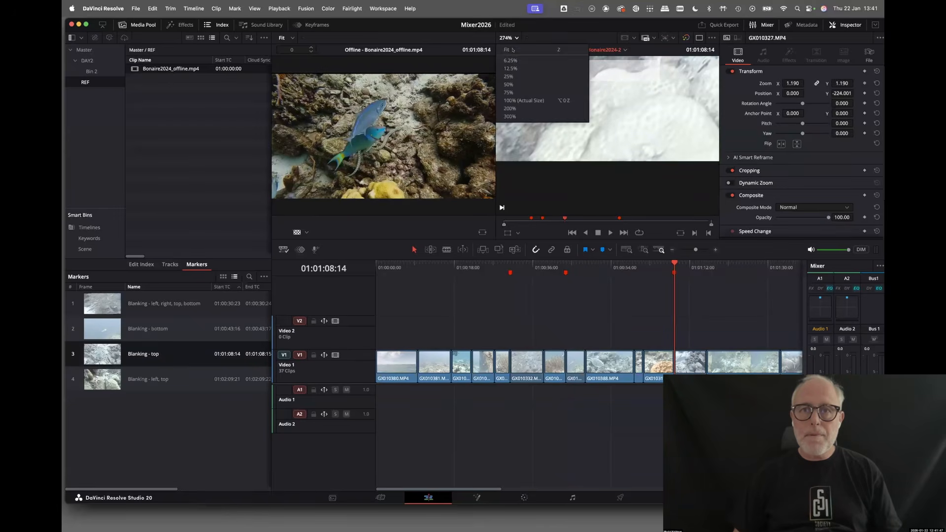
{"action": "left_click", "coordinate": [564, 75]}
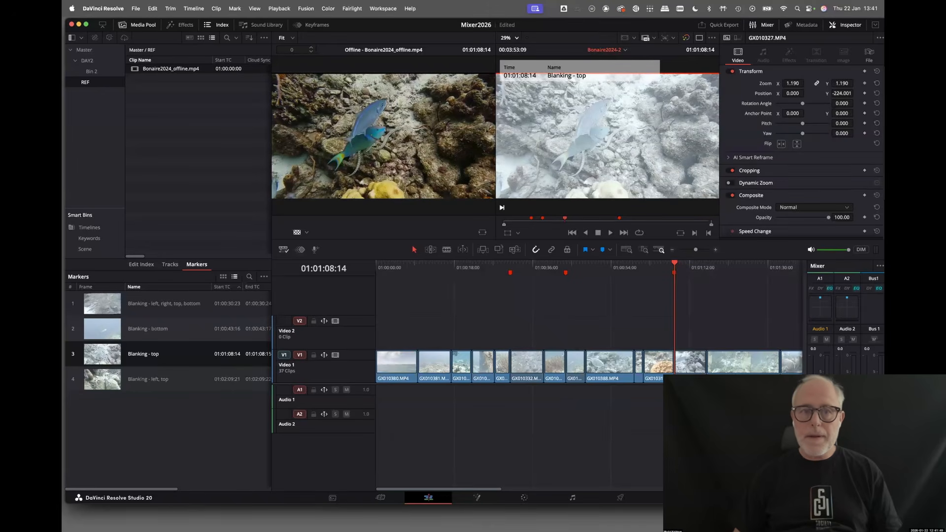
{"action": "left_click", "coordinate": [167, 378]}
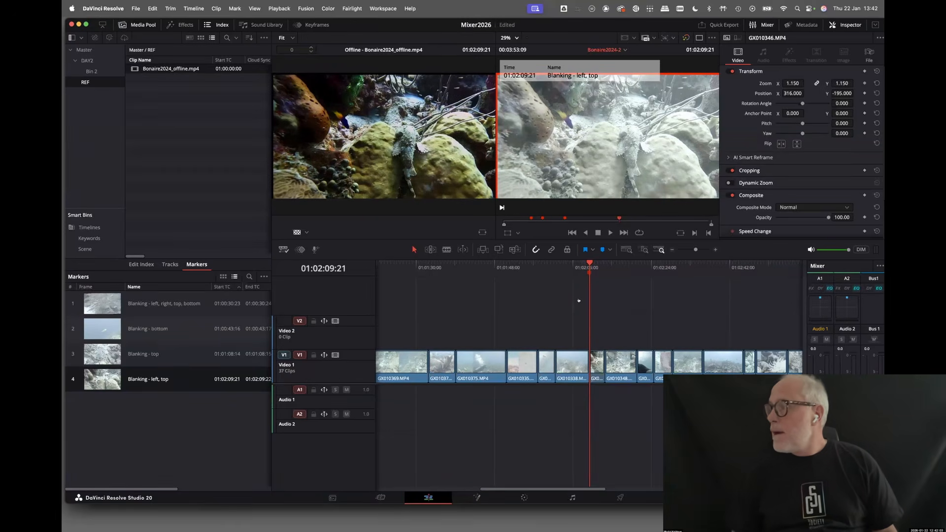
Switch to BBEdit and read through the code of TimelineBlanking.lua
{"action": "key", "text": "super+Tab"}
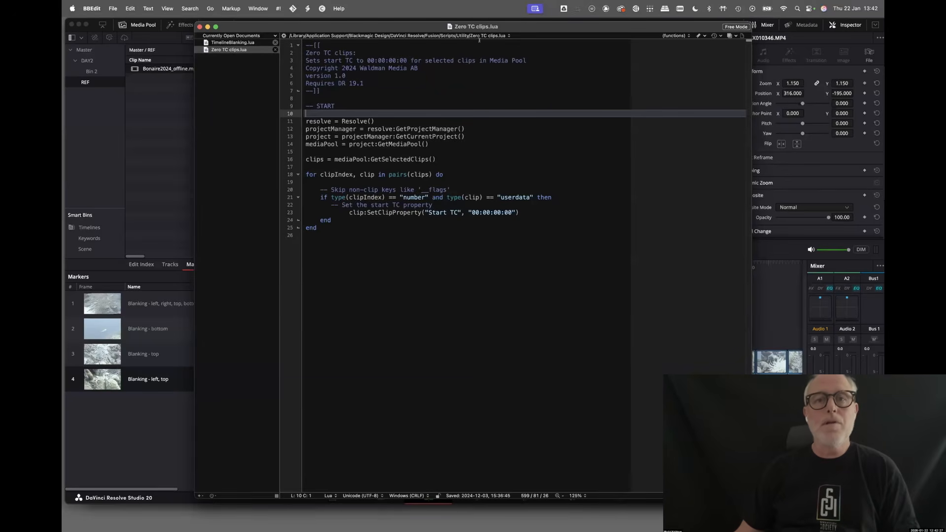
{"action": "left_click_drag", "start_coordinate": [532, 22], "coordinate": [533, 29]}
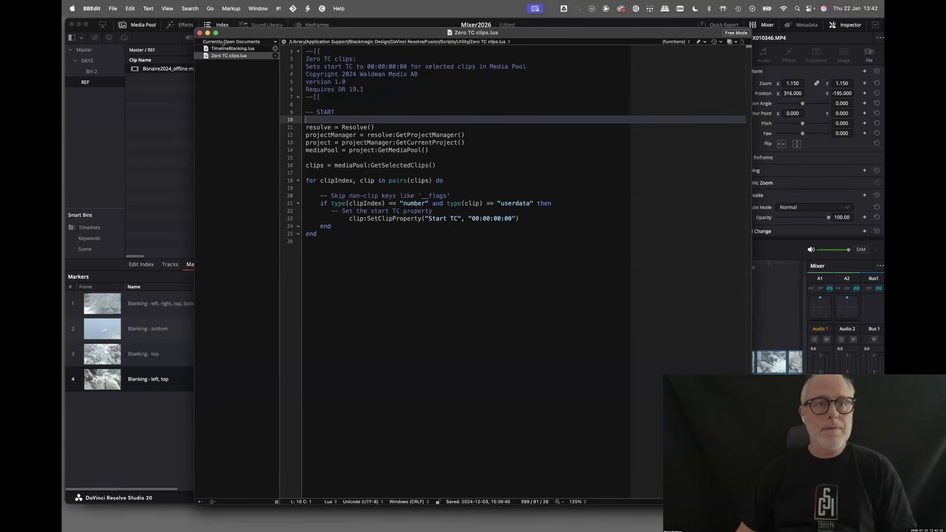
{"action": "left_click", "coordinate": [223, 48]}
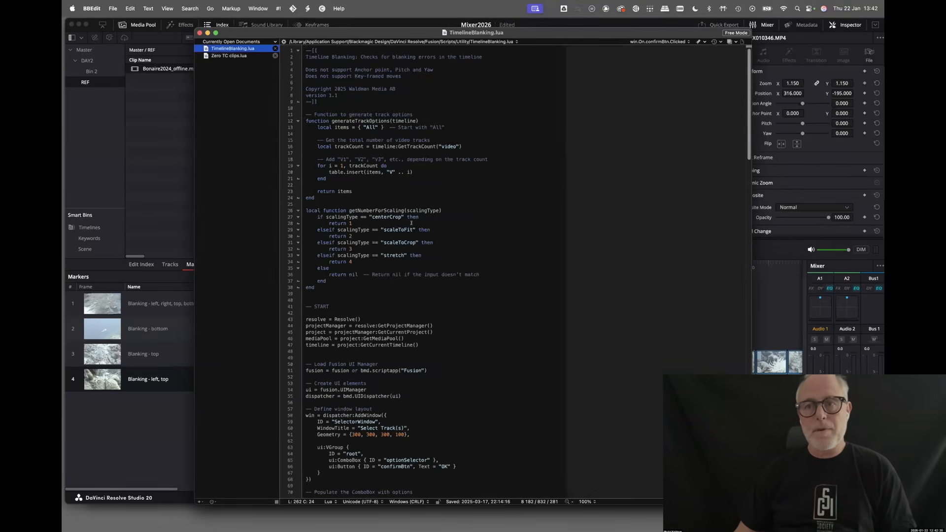
{"action": "scroll", "coordinate": [411, 223], "scroll_direction": "down", "scroll_amount": 10}
{"action": "scroll", "coordinate": [412, 224], "scroll_direction": "down", "scroll_amount": 20}
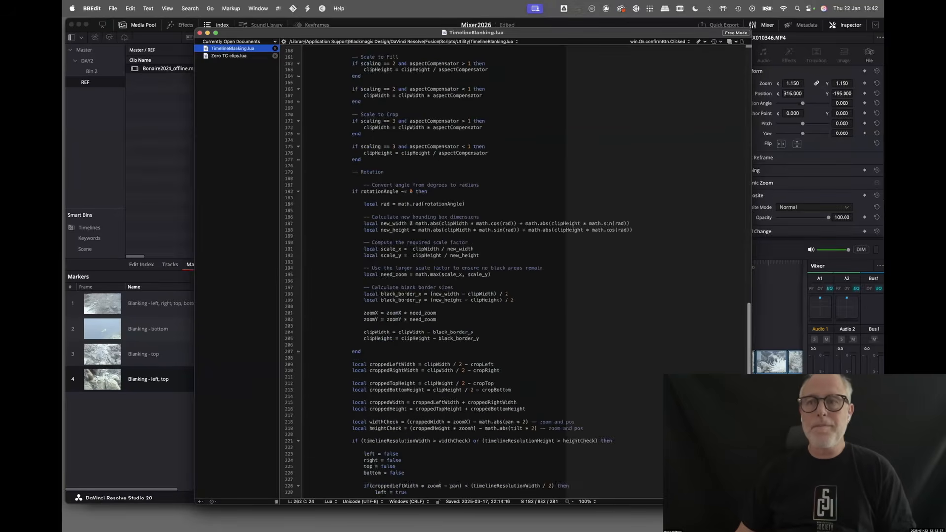
{"action": "scroll", "coordinate": [411, 224], "scroll_direction": "up", "scroll_amount": 20}
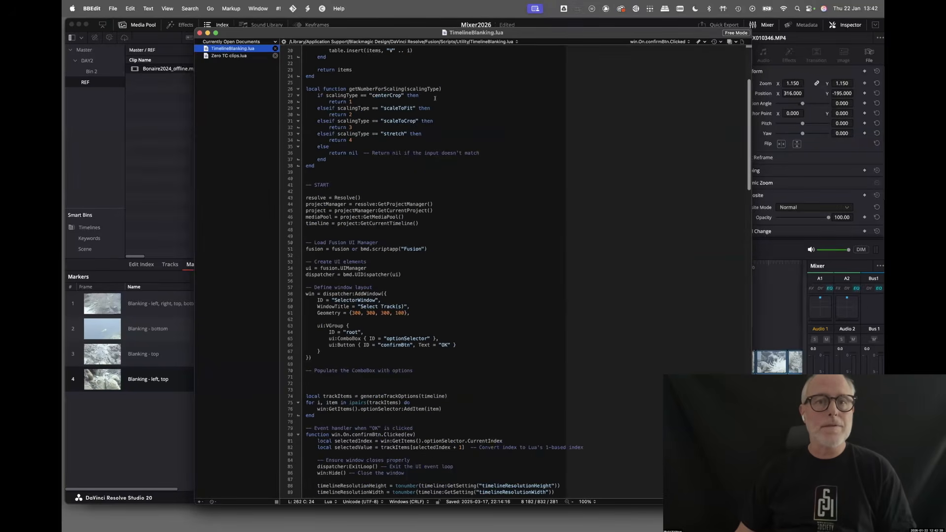
In Zero TC clips.lua, change the hours of the Start TC value in the SetClipProperty call to 24
{"action": "left_click", "coordinate": [230, 56]}
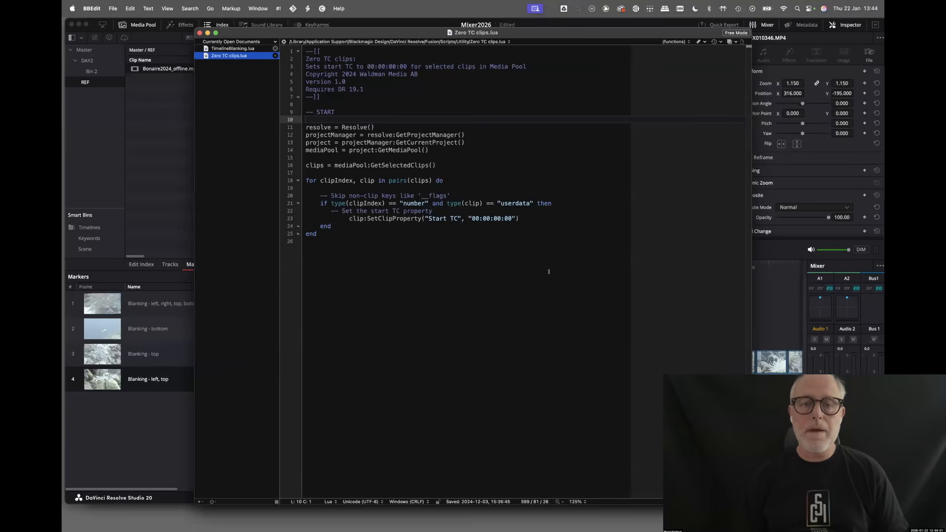
{"action": "left_click", "coordinate": [474, 216]}
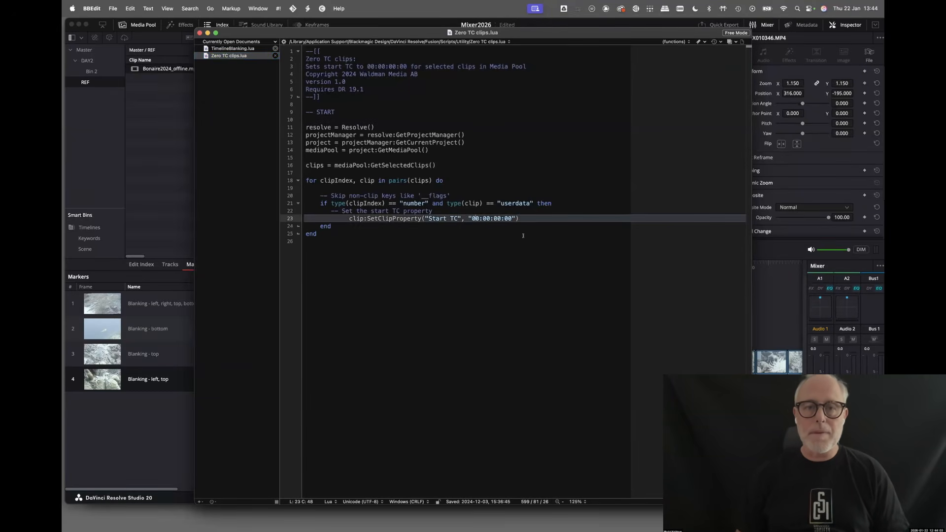
{"action": "key", "text": "BackSpace"}
{"action": "key", "text": "BackSpace"}
{"action": "type", "text": "24"}
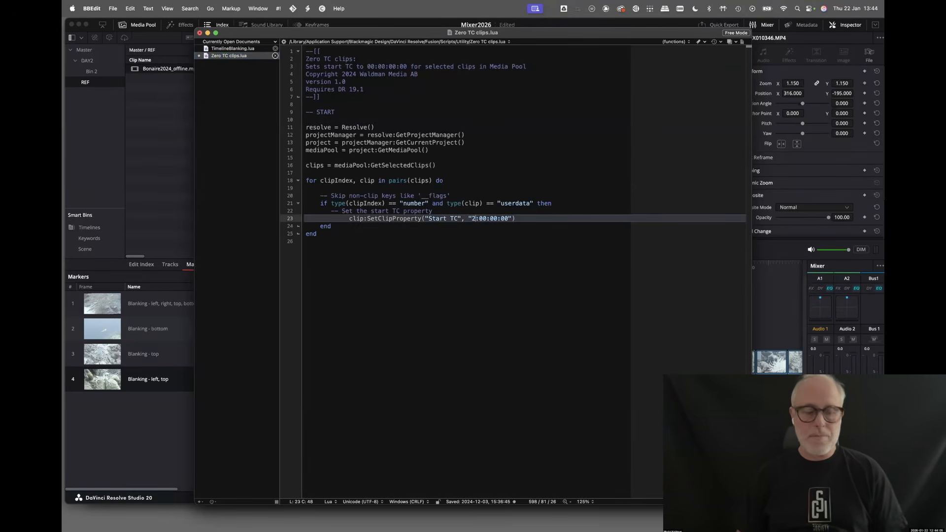